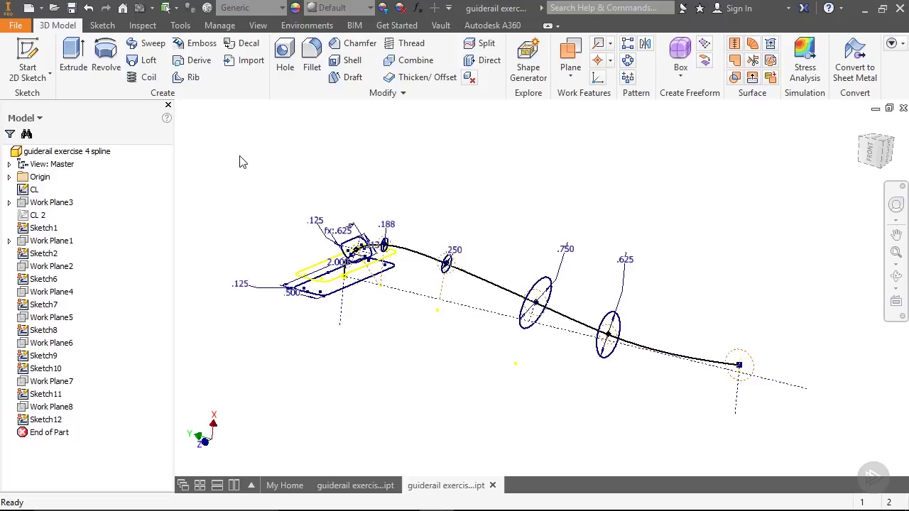
# Step: Start a loft with Sketch1, Sketch2, Sketch6, Sketch7, Sketch8, Sketch9 and Sketch11 as sections, ending at the Sketch12 point
pyautogui.click(144, 60)
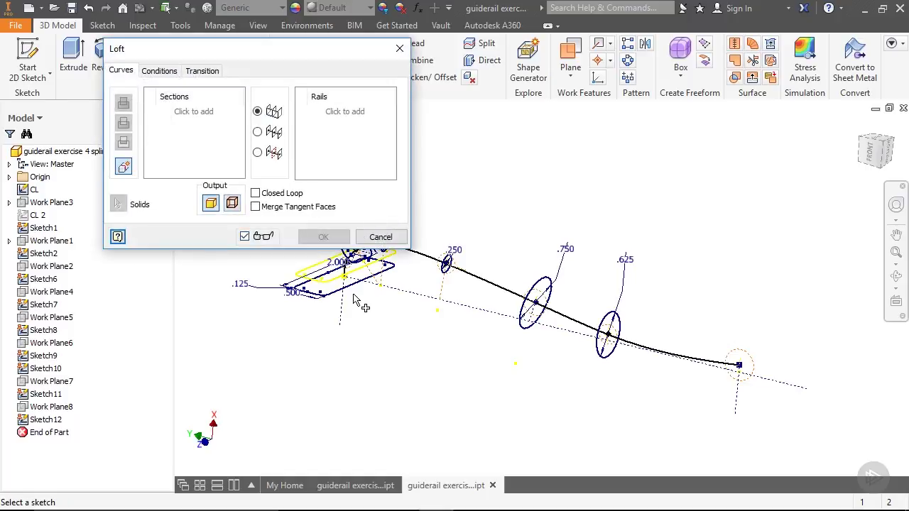
pyautogui.click(326, 279)
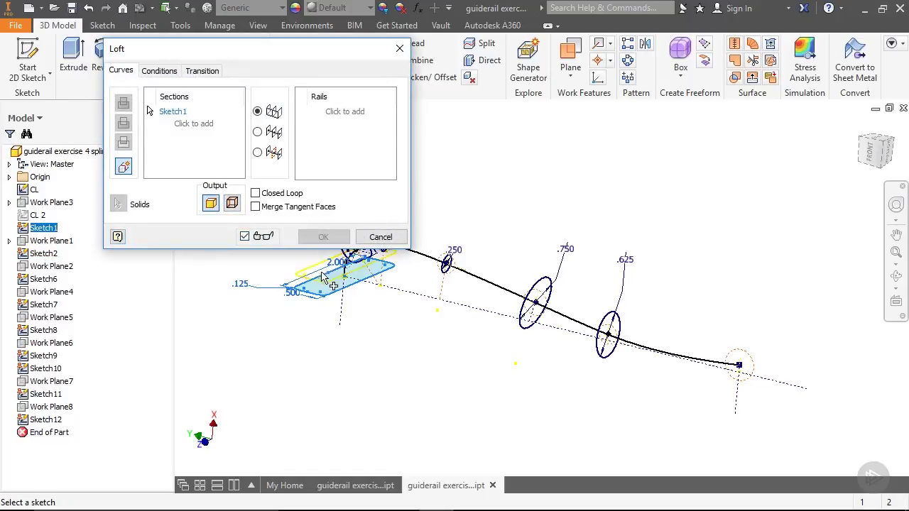
pyautogui.click(331, 287)
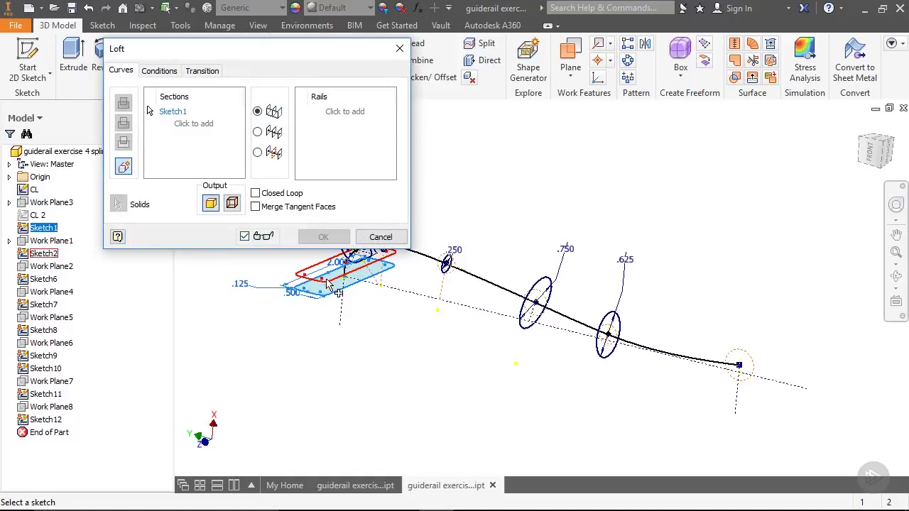
pyautogui.click(37, 282)
pyautogui.click(42, 305)
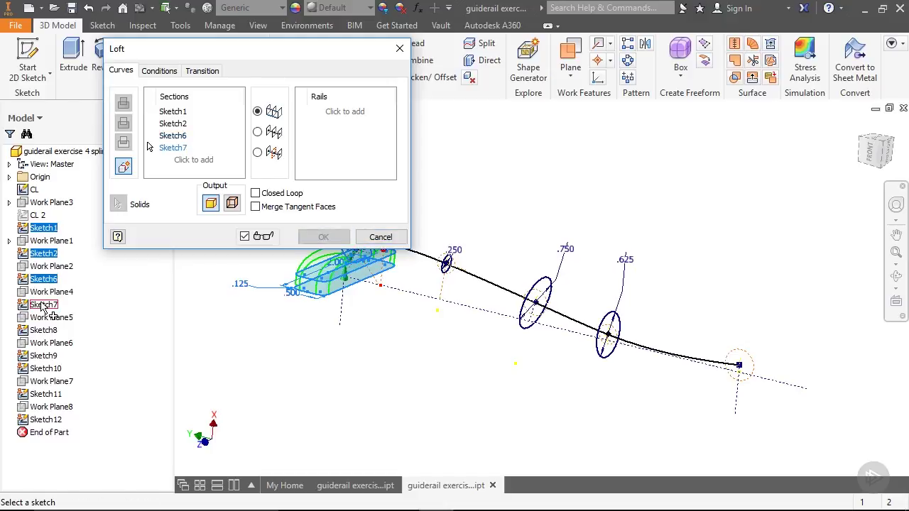
pyautogui.click(44, 331)
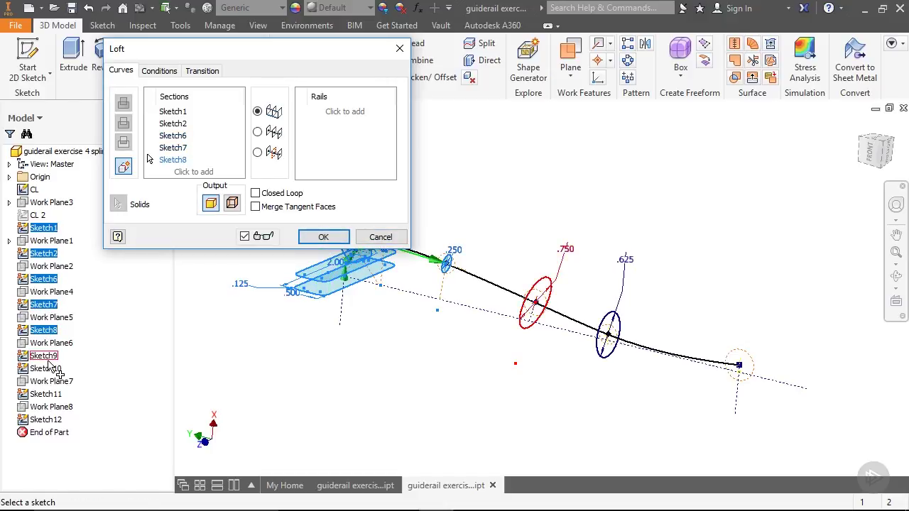
pyautogui.click(47, 357)
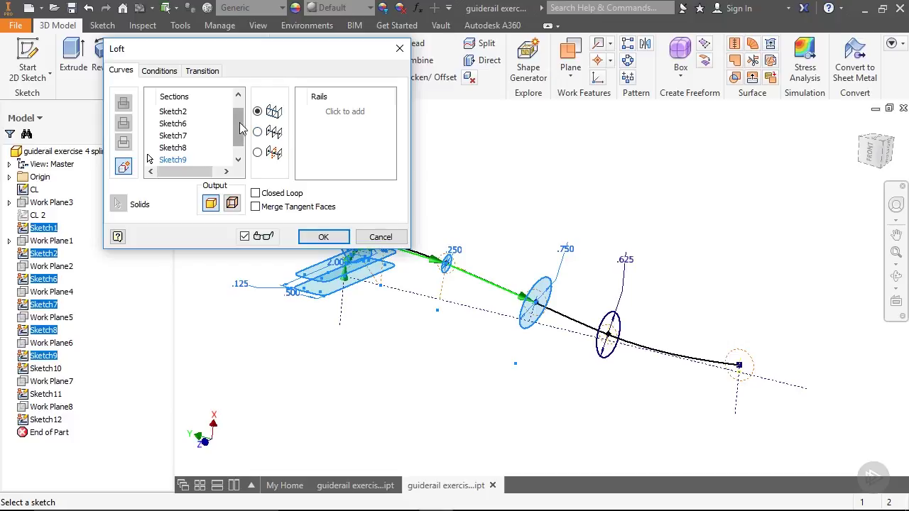
pyautogui.scroll(-1, 238, 121)
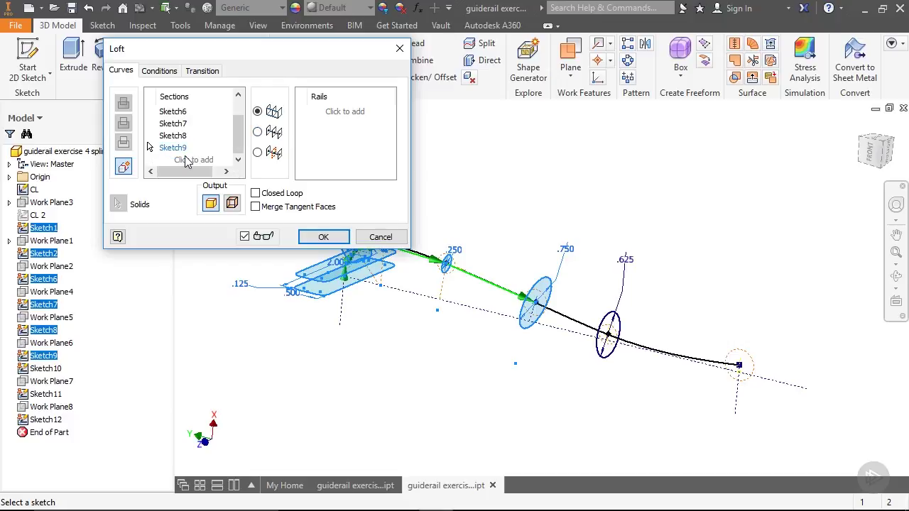
pyautogui.click(615, 323)
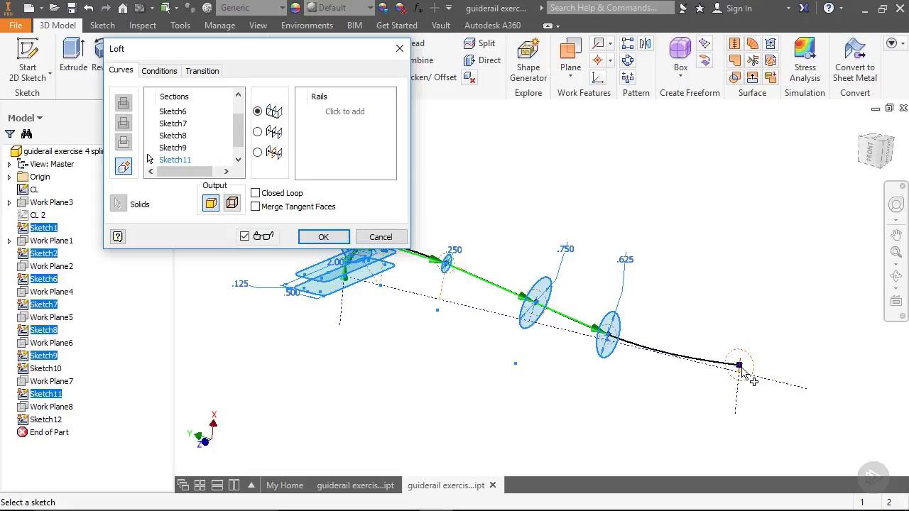
pyautogui.click(740, 367)
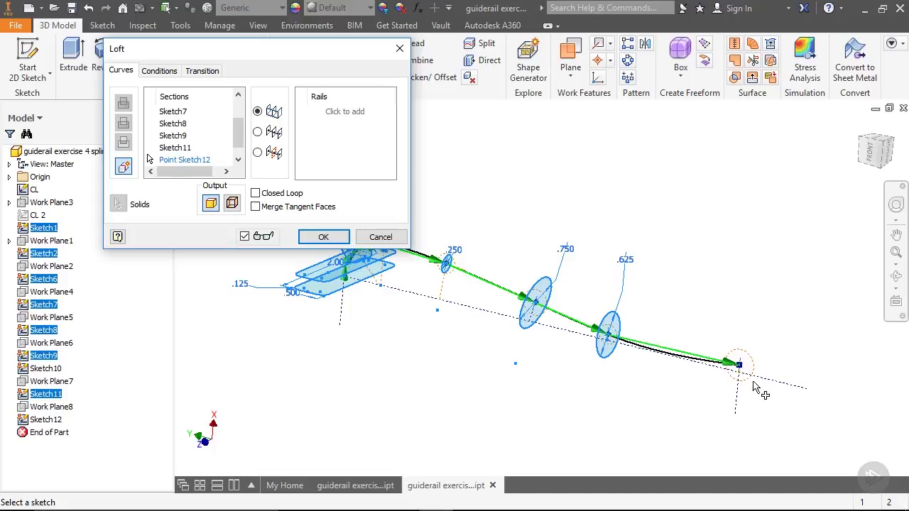
# Step: Switch the loft to the center line type and use the CL spline as its center line
pyautogui.click(257, 131)
pyautogui.click(363, 119)
pyautogui.click(480, 279)
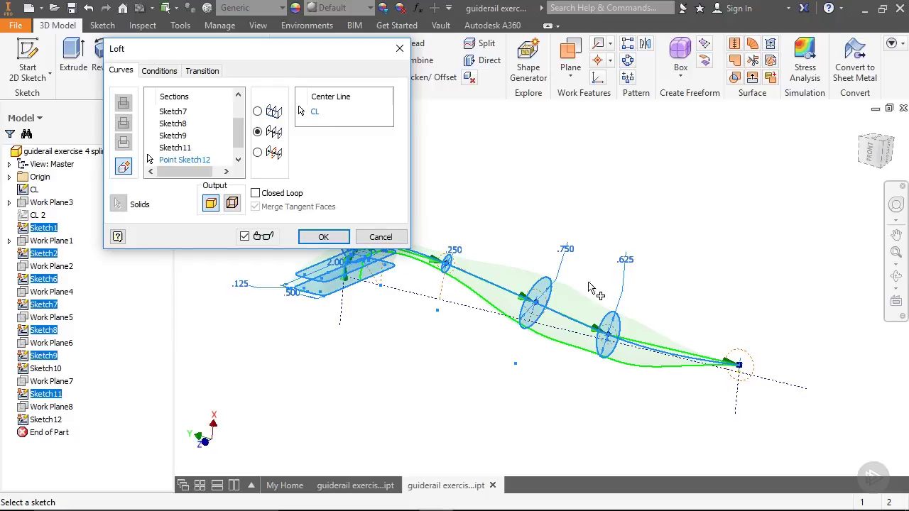
# Step: Set the end condition of the loft's Sketch12 point section to Tangent to Plane
pyautogui.scroll(3, 771, 395)
pyautogui.scroll(4, 753, 345)
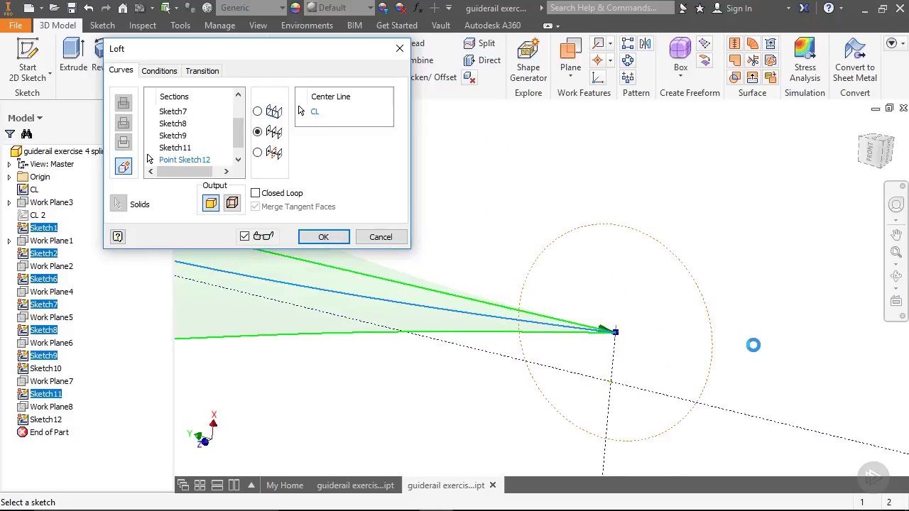
pyautogui.scroll(-2, 717, 319)
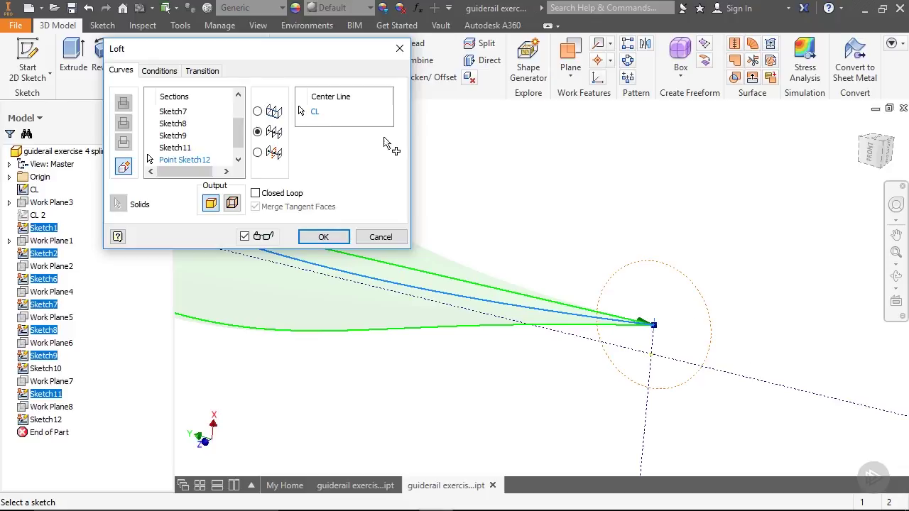
pyautogui.click(159, 72)
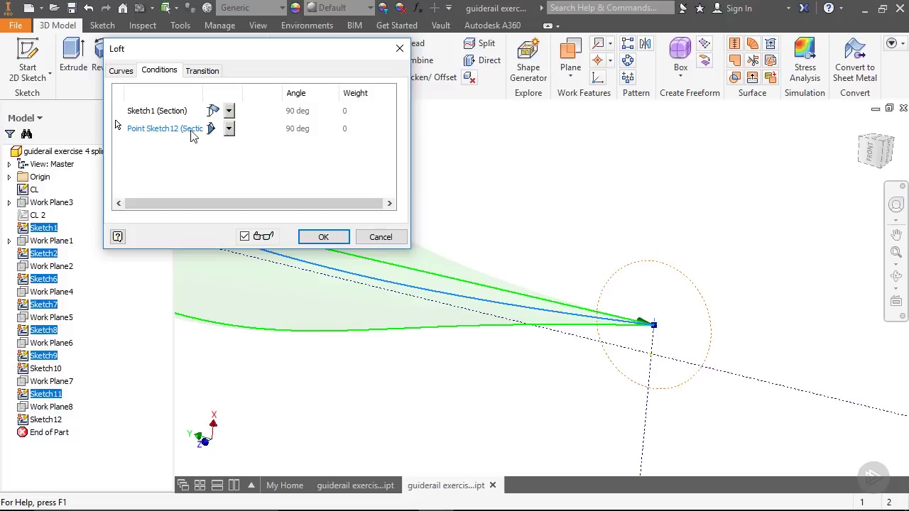
pyautogui.click(230, 128)
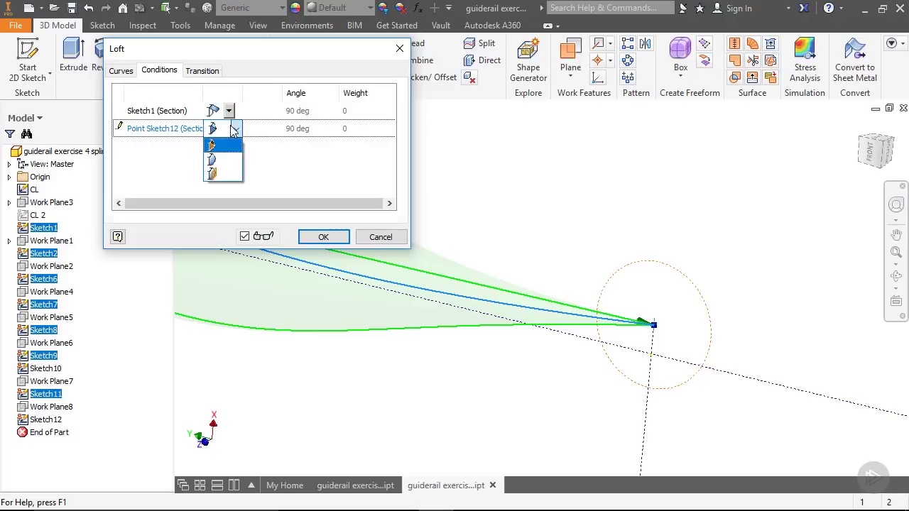
pyautogui.click(228, 176)
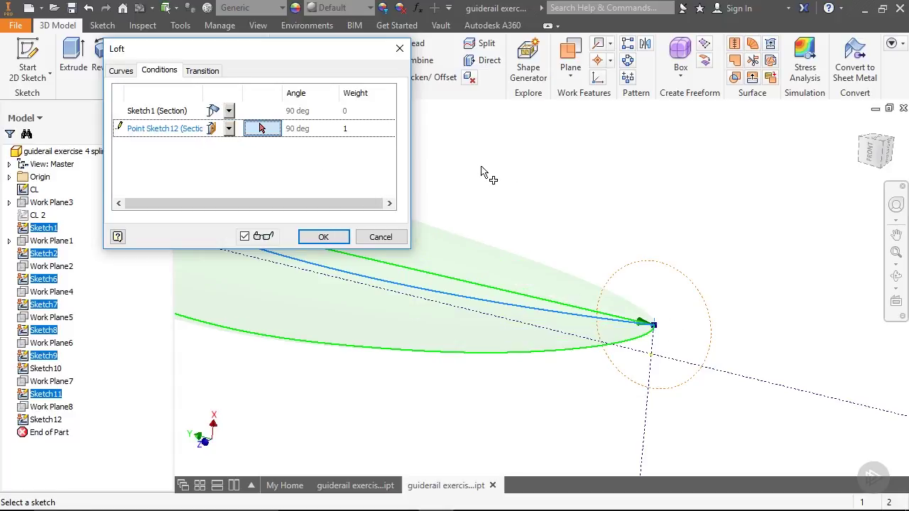
# Step: Try a weight of 5 for the Sketch12 point condition, and settle on a weight of 2
pyautogui.click(357, 127)
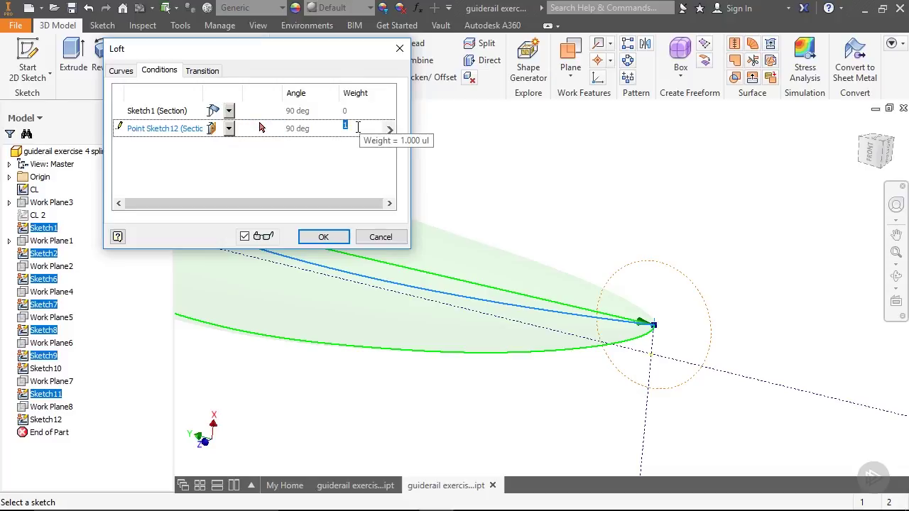
pyautogui.write('5')
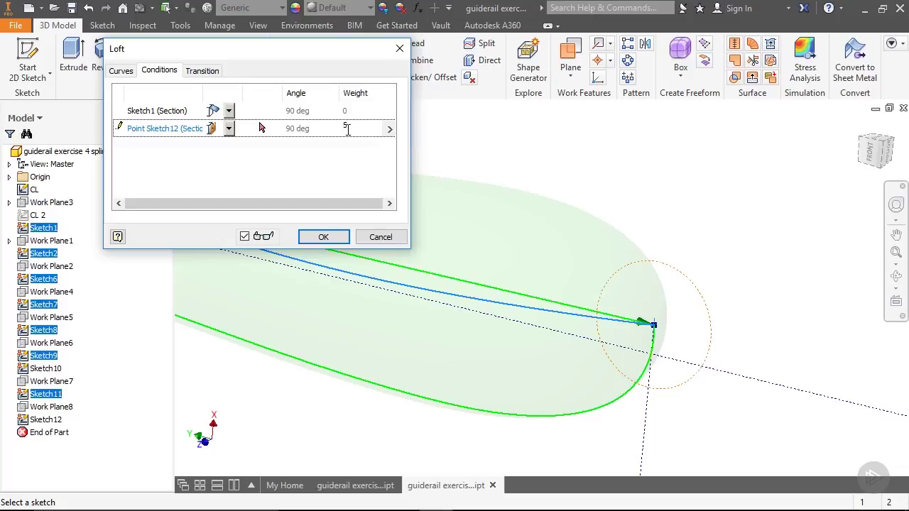
pyautogui.press('BackSpace')
pyautogui.write('2')
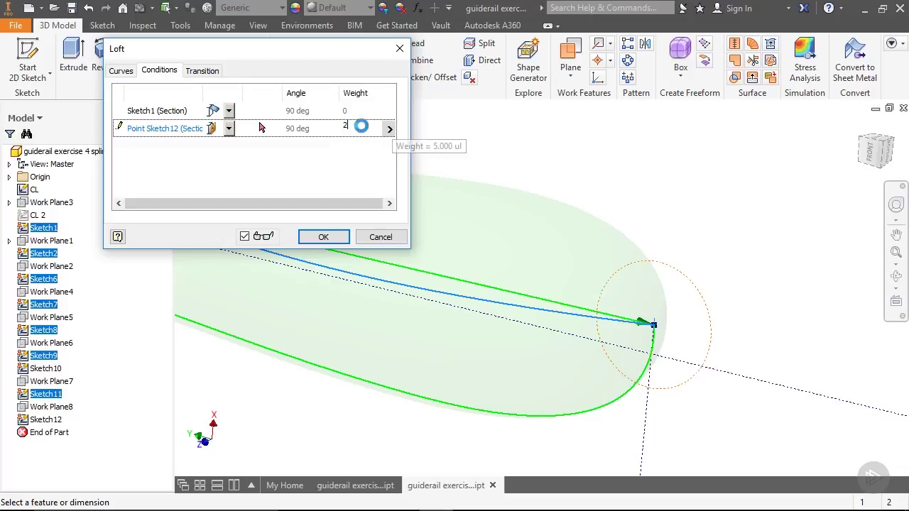
pyautogui.scroll(-5, 588, 260)
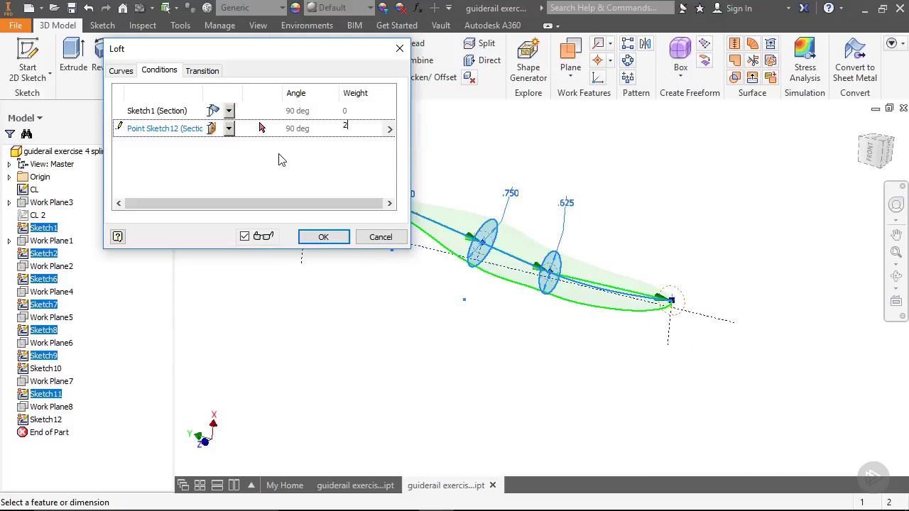
# Step: Return to the loft's curve settings and create the center line loft as a solid
pyautogui.click(121, 71)
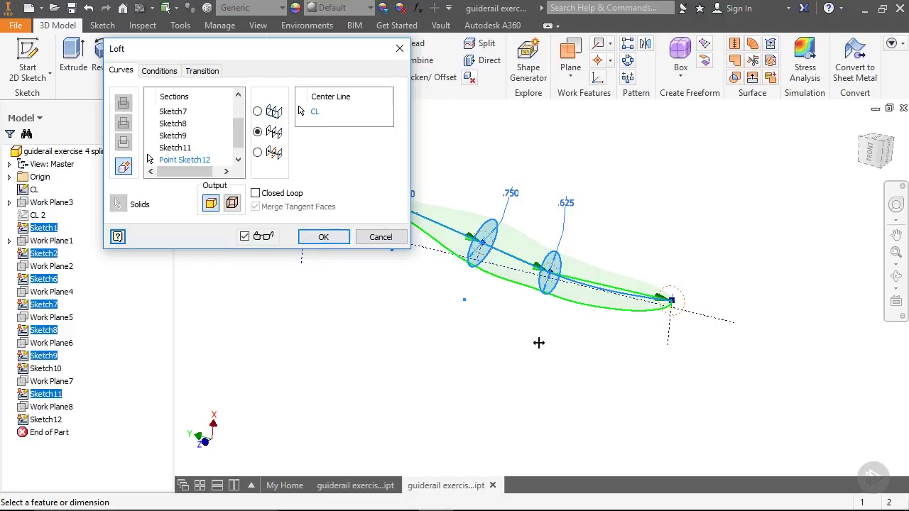
pyautogui.scroll(1, 582, 347)
pyautogui.scroll(-2, 463, 263)
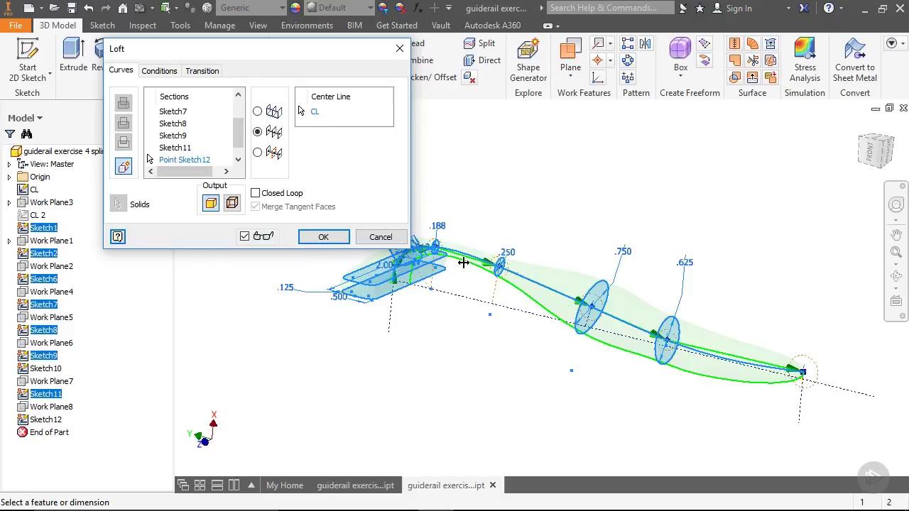
pyautogui.click(321, 237)
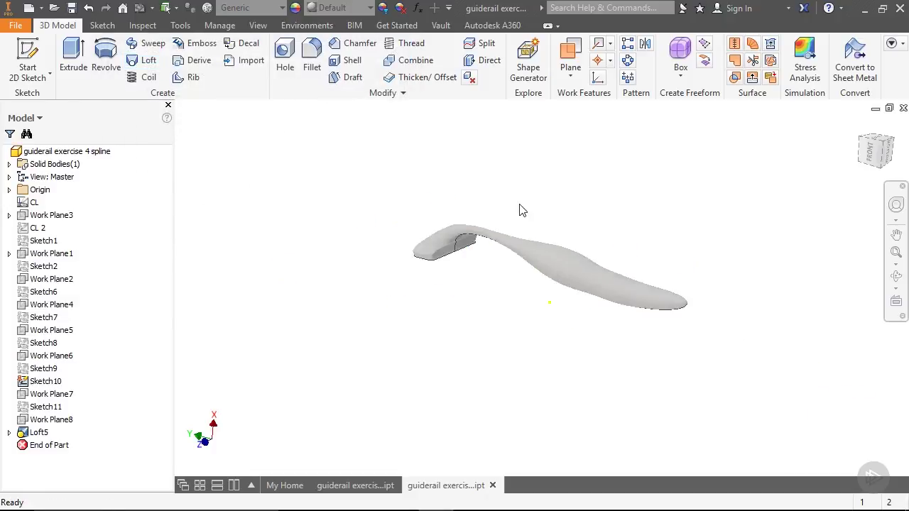
pyautogui.press('F4')
pyautogui.moveTo(572, 291)
pyautogui.mouseDown()
pyautogui.moveTo(532, 300)
pyautogui.moveTo(495, 341)
pyautogui.moveTo(541, 366)
pyautogui.moveTo(532, 227)
pyautogui.moveTo(568, 270)
pyautogui.moveTo(617, 269)
pyautogui.moveTo(646, 248)
pyautogui.moveTo(629, 282)
pyautogui.moveTo(627, 341)
pyautogui.moveTo(656, 359)
pyautogui.moveTo(682, 274)
pyautogui.moveTo(663, 220)
pyautogui.moveTo(639, 279)
pyautogui.moveTo(572, 305)
pyautogui.mouseUp()
pyautogui.press('Escape')
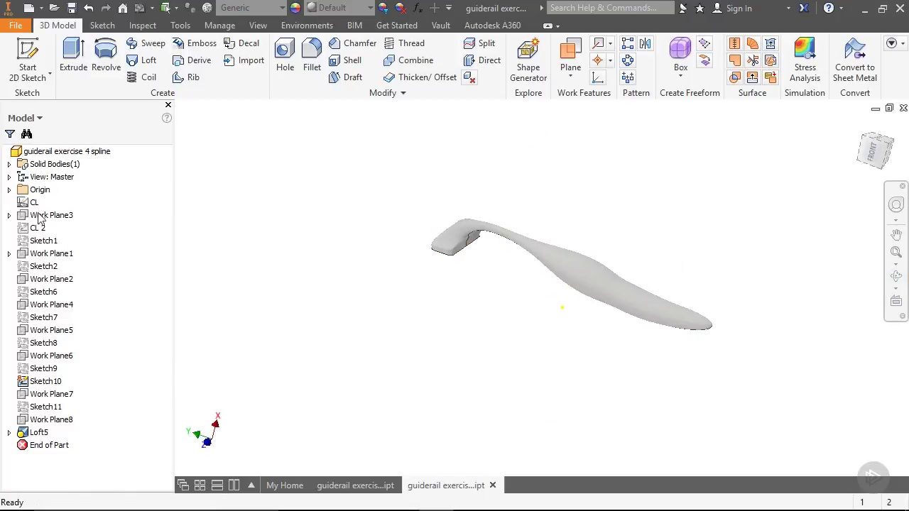
# Step: Open the CL sketch and select its spline near the tight bend to show the spline handles
pyautogui.doubleClick(34, 203)
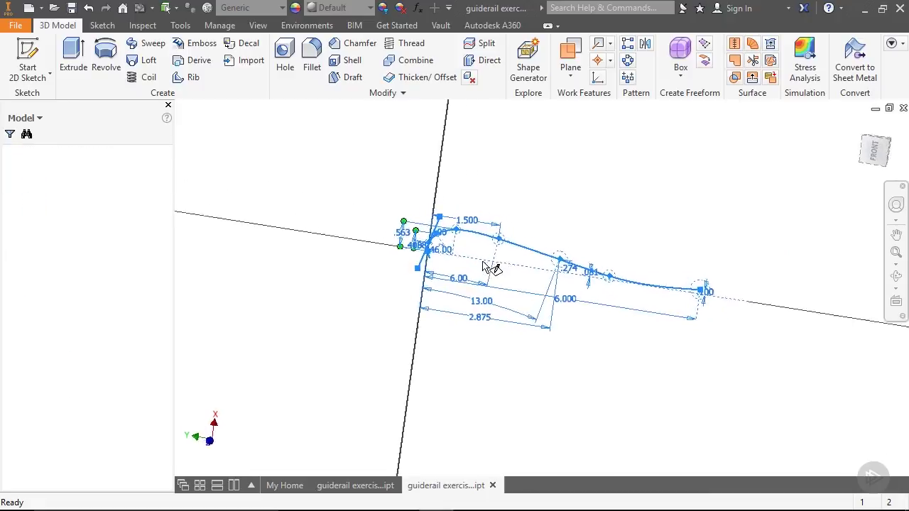
pyautogui.scroll(5, 426, 275)
pyautogui.scroll(-4, 457, 263)
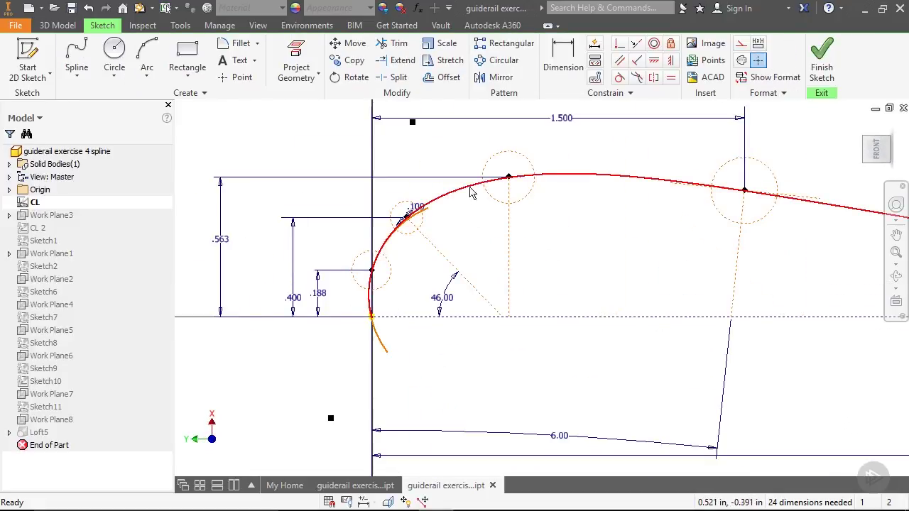
pyautogui.click(470, 191)
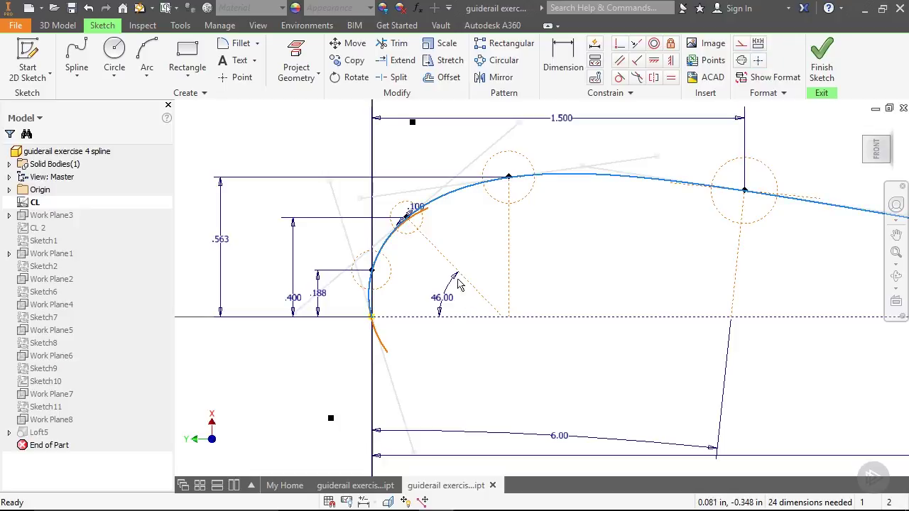
pyautogui.moveTo(449, 189)
pyautogui.moveTo(449, 189)
pyautogui.mouseDown()
pyautogui.moveTo(440, 197)
pyautogui.moveTo(458, 187)
pyautogui.mouseUp()
# Step: Examine the CL spline's fit points, handles and dimensions, from the tight bend at the origin along to the tip
pyautogui.scroll(2, 310, 301)
pyautogui.scroll(2, 309, 299)
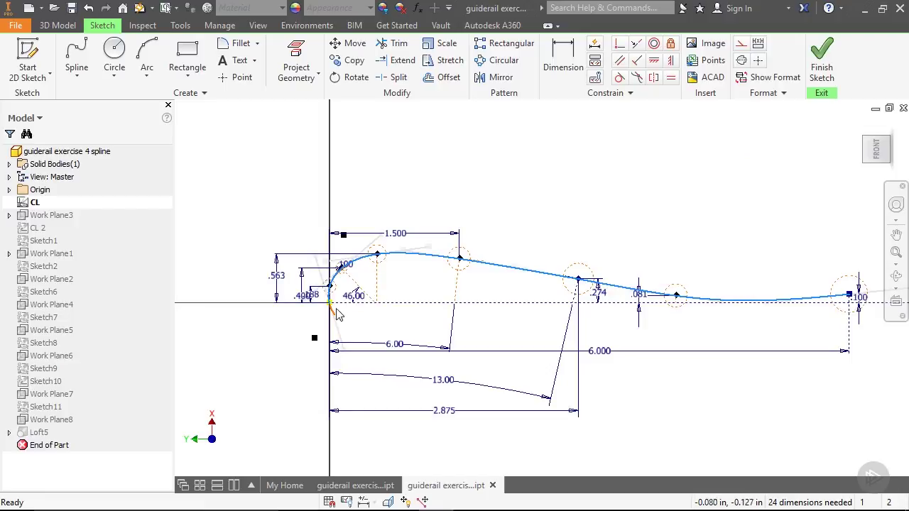
pyautogui.scroll(-3, 336, 309)
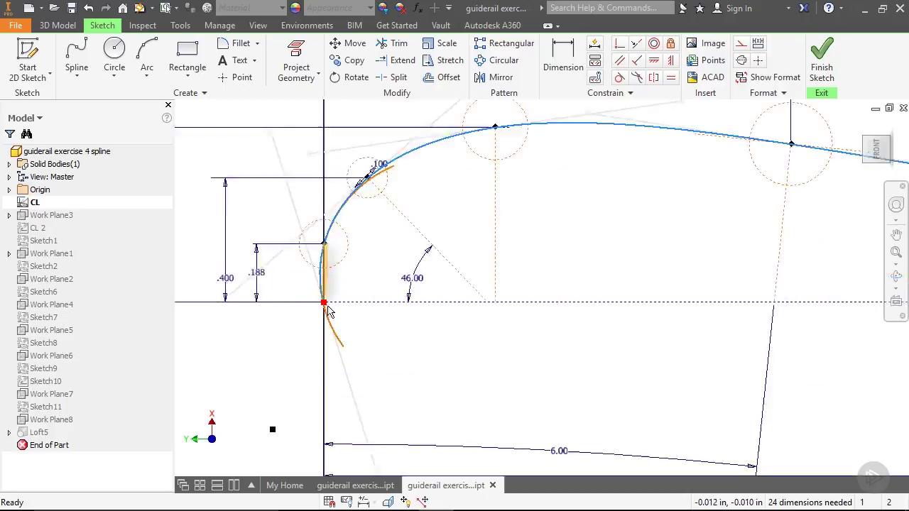
pyautogui.scroll(-3, 325, 304)
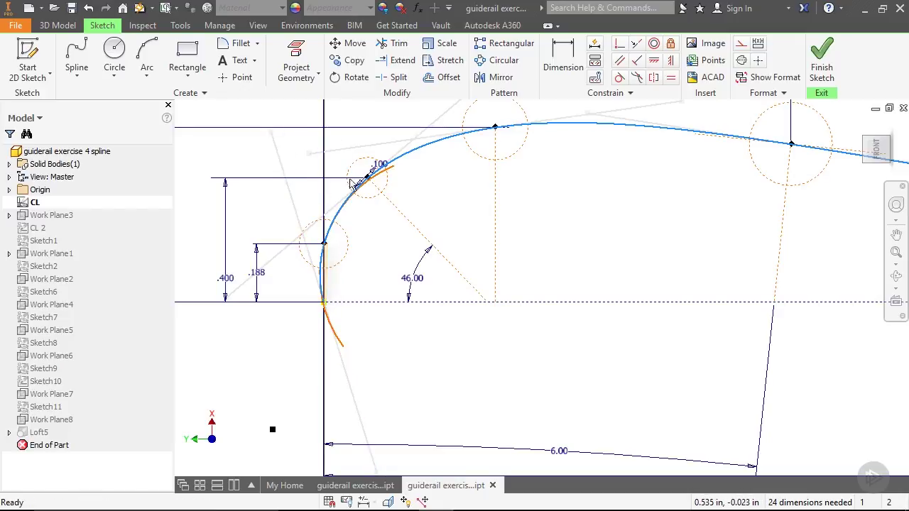
pyautogui.scroll(3, 396, 291)
pyautogui.scroll(3, 395, 291)
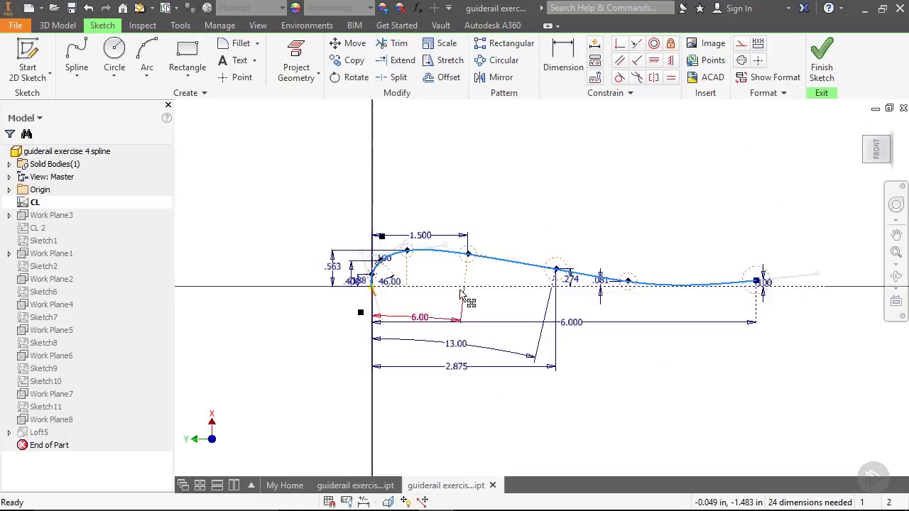
pyautogui.scroll(-3, 473, 298)
pyautogui.scroll(1, 486, 301)
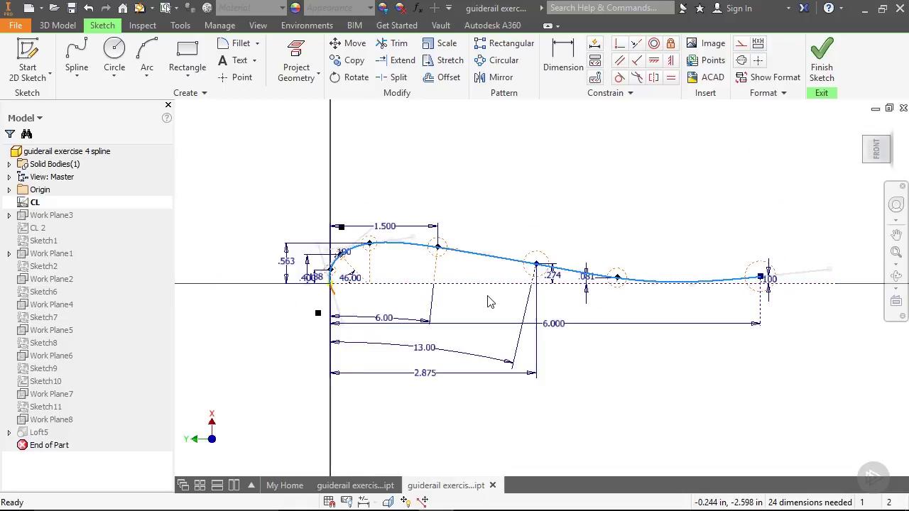
pyautogui.click(507, 199)
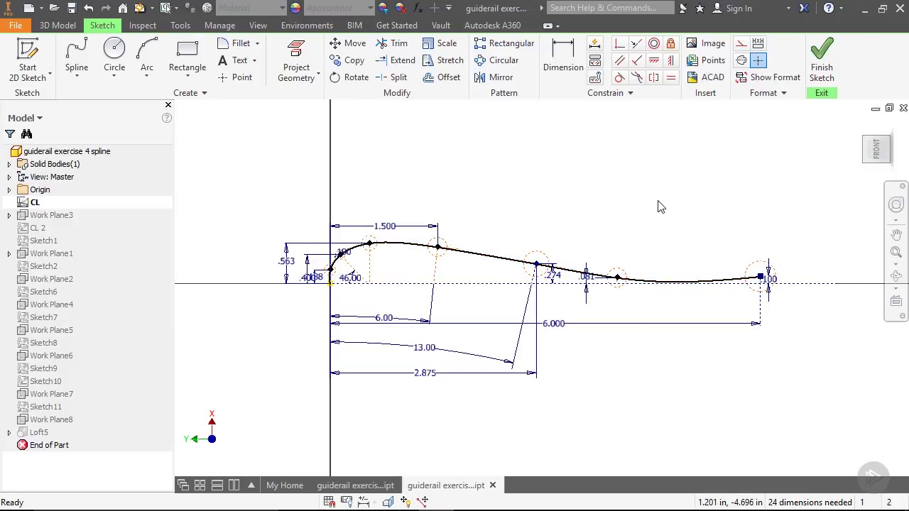
# Step: Leave the CL sketch and inspect the loft's rounded rectangular head where it blends into the neck
pyautogui.click(822, 57)
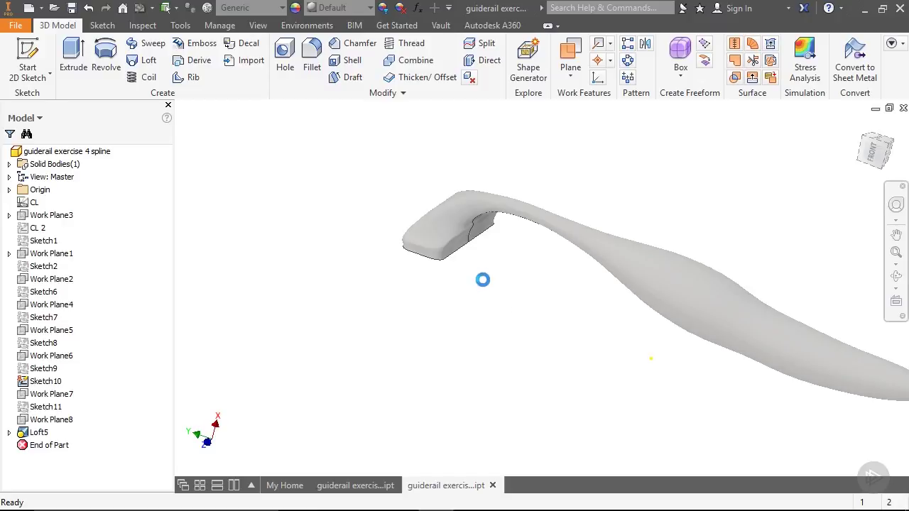
pyautogui.scroll(5, 483, 278)
pyautogui.scroll(-5, 476, 296)
pyautogui.scroll(5, 473, 246)
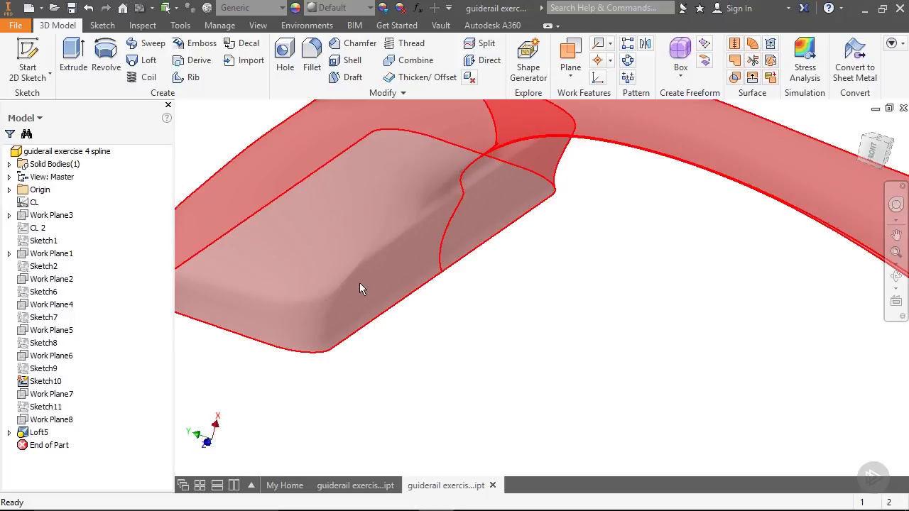
pyautogui.scroll(-2, 359, 287)
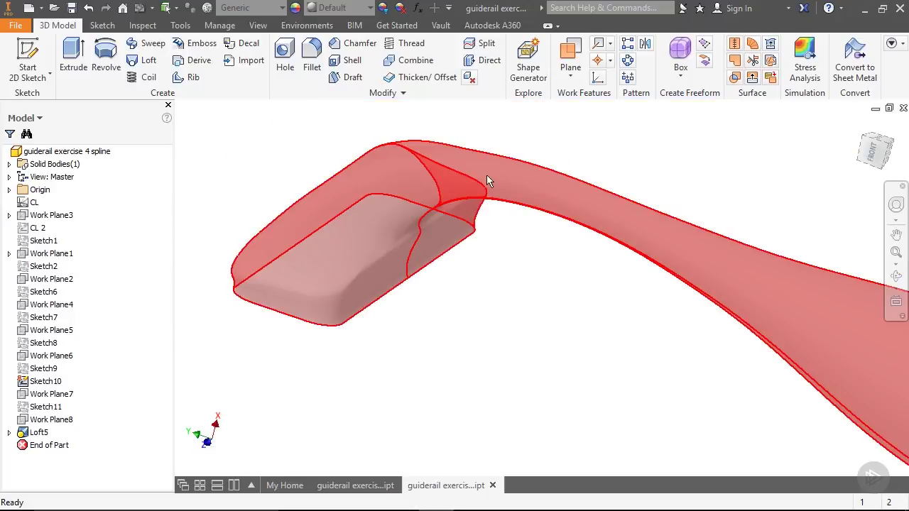
# Step: Inspect the loft's wide head end-on, from above, where it narrows into the neck
pyautogui.press('F4')
pyautogui.moveTo(483, 264); pyautogui.dragTo(654, 331)
pyautogui.scroll(-4, 661, 332)
pyautogui.scroll(4, 477, 284)
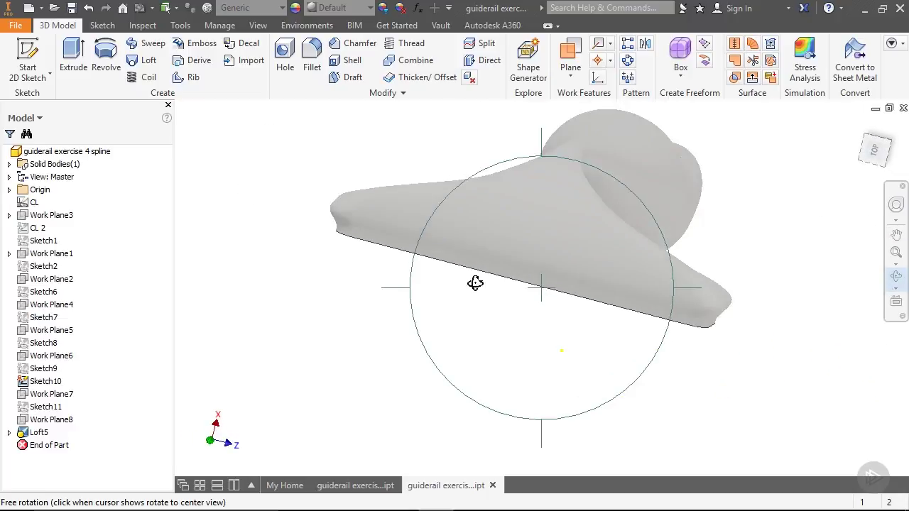
pyautogui.press('Escape')
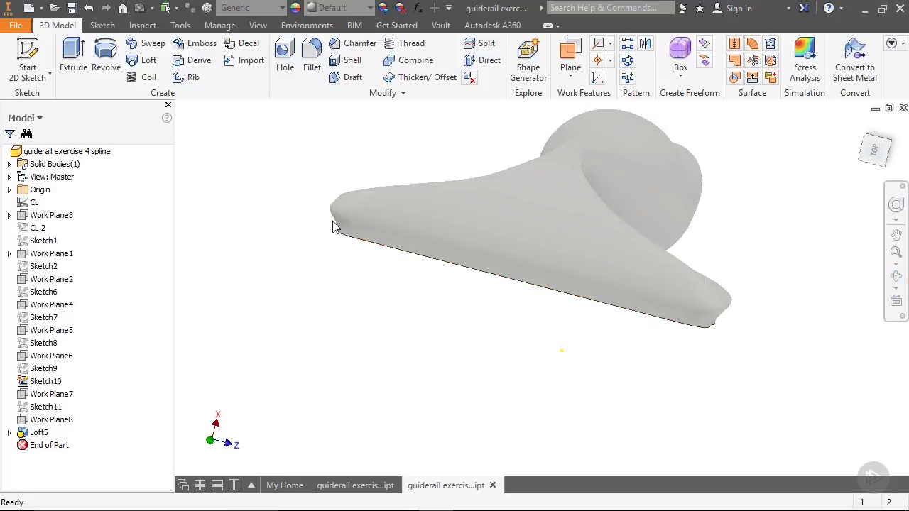
# Step: Reopen the finished loft's definition, review its section profiles and CL center line in the preview, and accept it
pyautogui.click(37, 432)
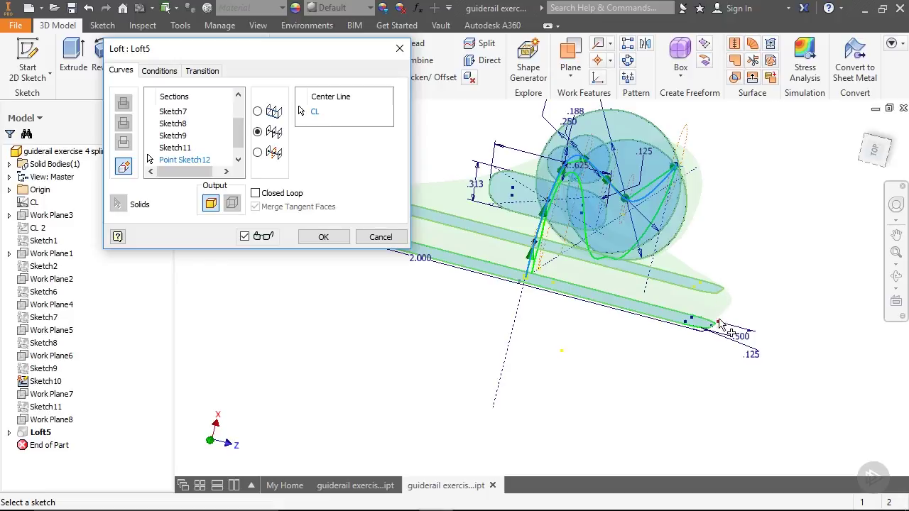
pyautogui.scroll(-3, 760, 325)
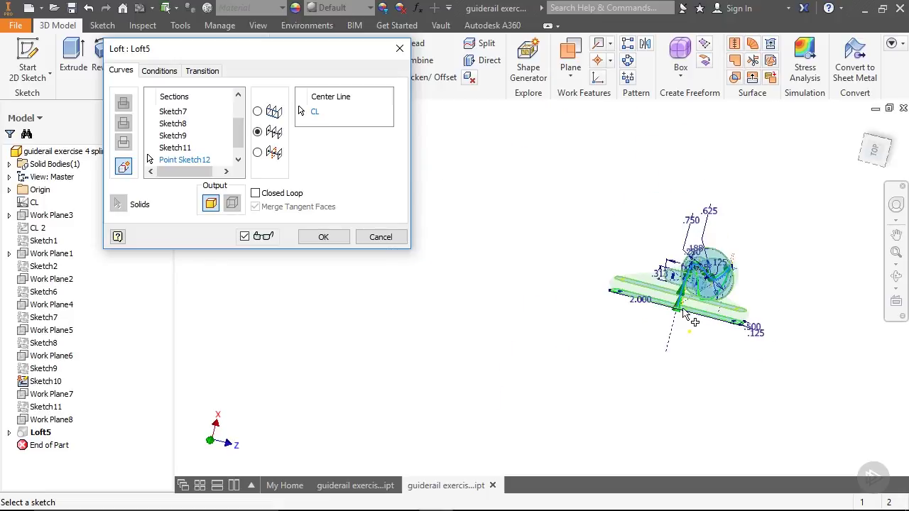
pyautogui.scroll(1, 673, 314)
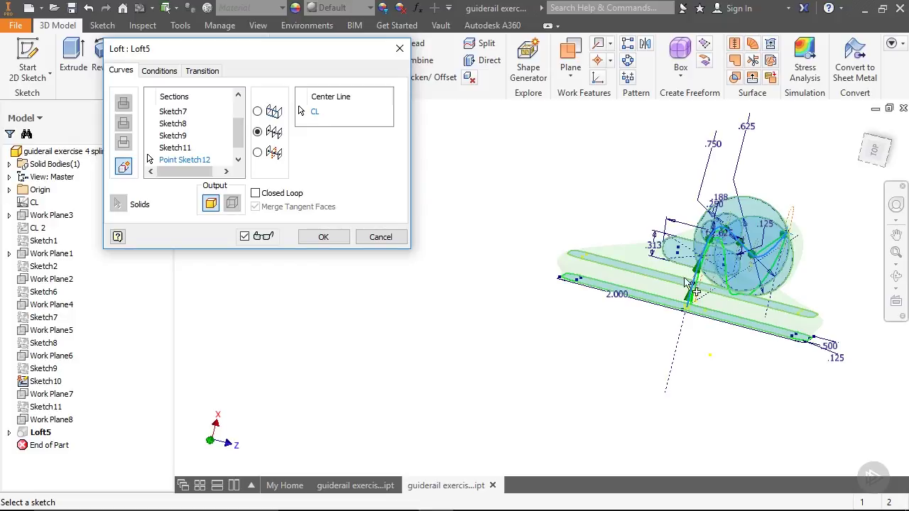
pyautogui.scroll(-2, 657, 312)
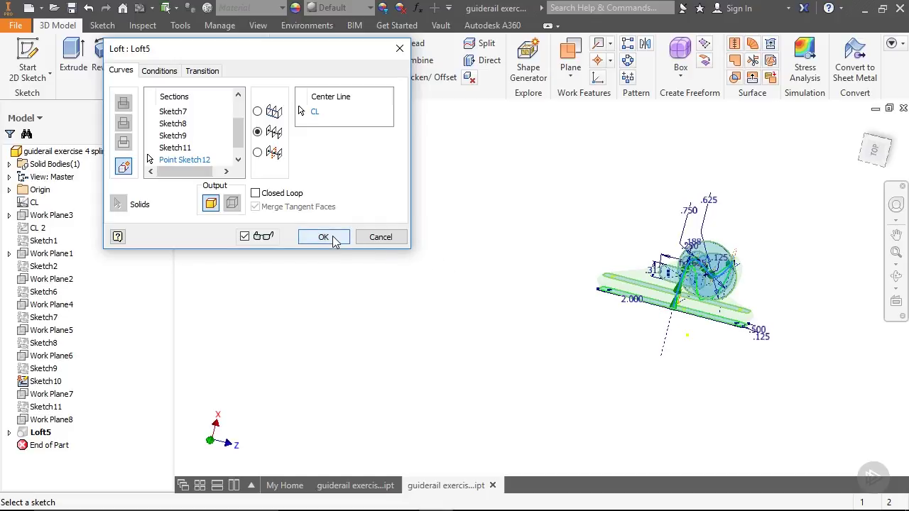
pyautogui.scroll(2, 749, 326)
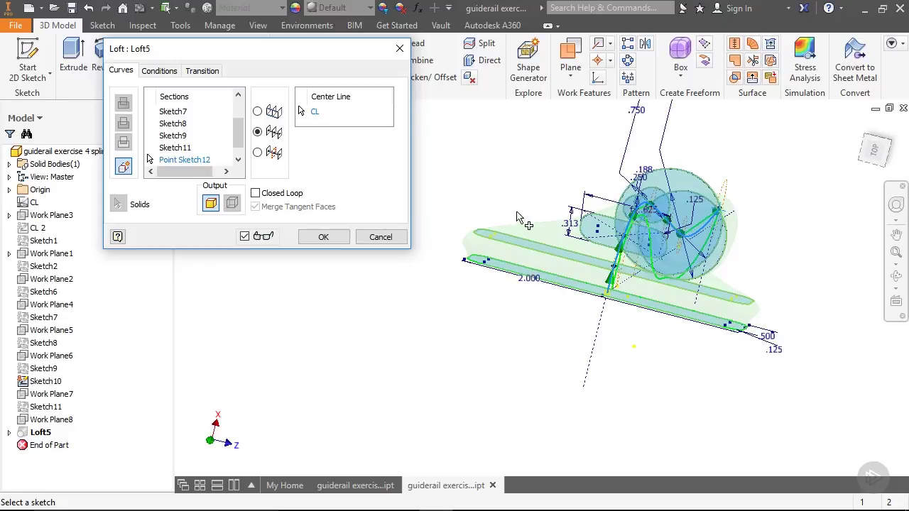
pyautogui.click(324, 238)
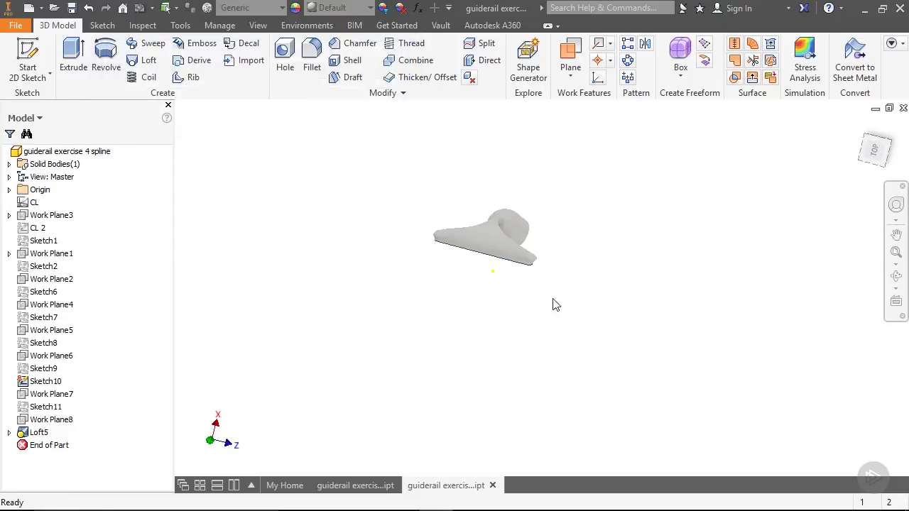
# Step: View the whole lofted handle from an angle that shows both the rectangular head and the rounded tip
pyautogui.press('F4')
pyautogui.moveTo(581, 279); pyautogui.dragTo(497, 336)
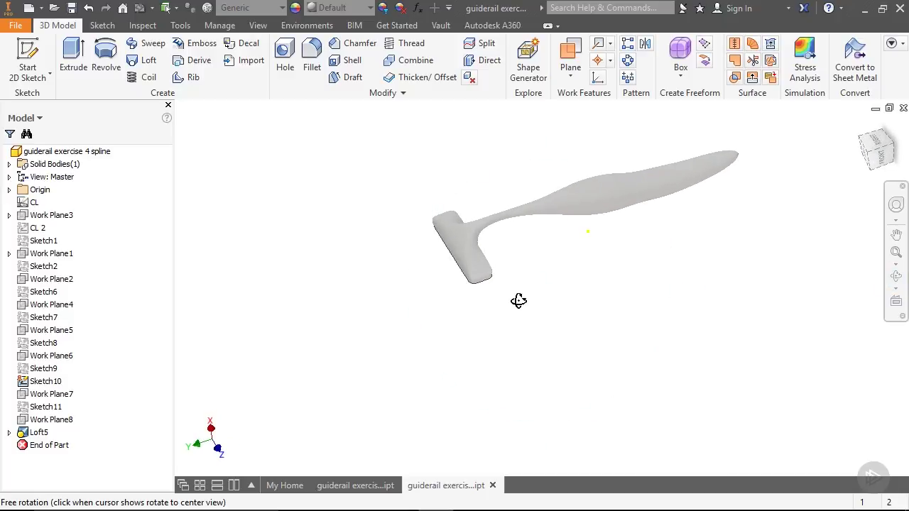
pyautogui.press('Escape')
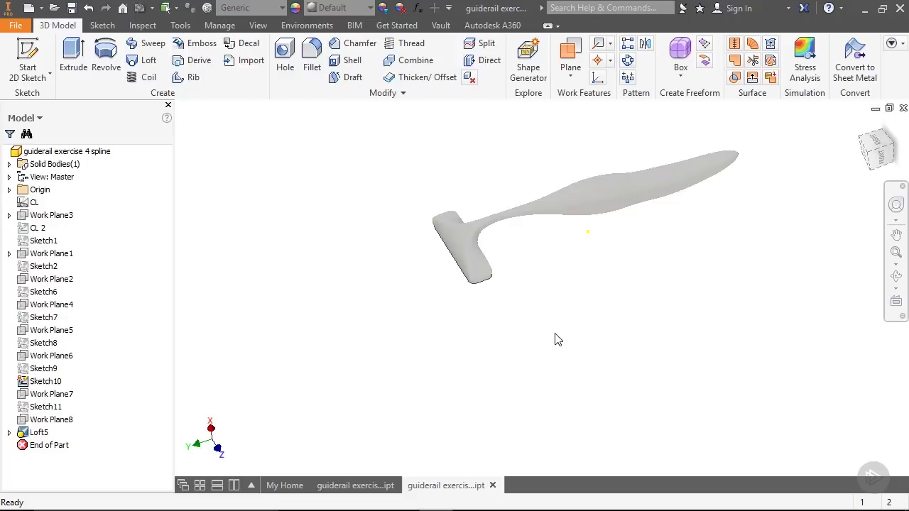
# Step: Switch to the guiderail exercise 4 centerline part and examine its profile sketches along the center line from the front
pyautogui.click(359, 486)
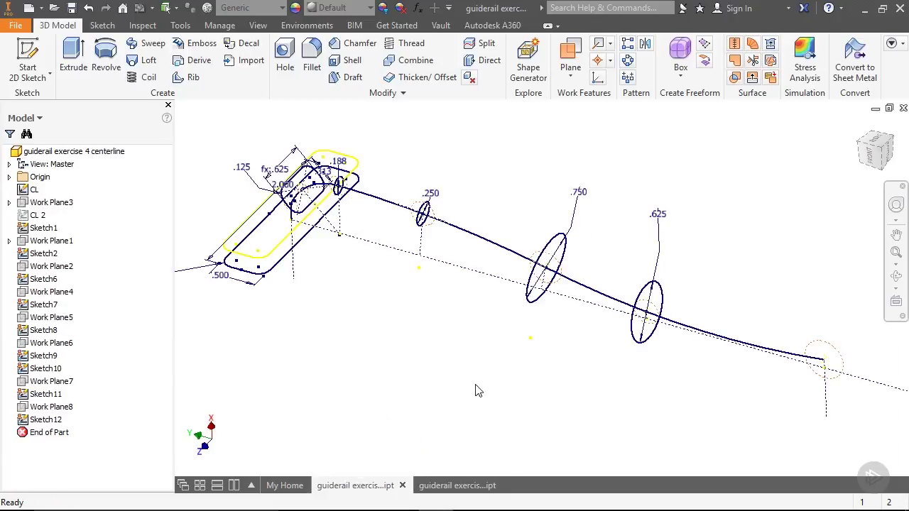
pyautogui.scroll(2, 477, 391)
pyautogui.press('F4')
pyautogui.moveTo(472, 352)
pyautogui.mouseDown()
pyautogui.moveTo(516, 245)
pyautogui.moveTo(540, 288)
pyautogui.mouseUp()
pyautogui.press('Escape')
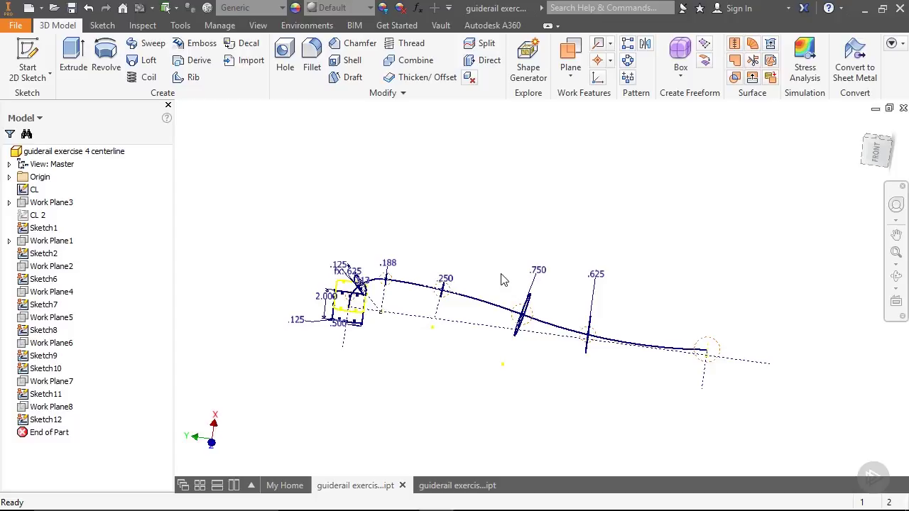
pyautogui.scroll(5, 403, 309)
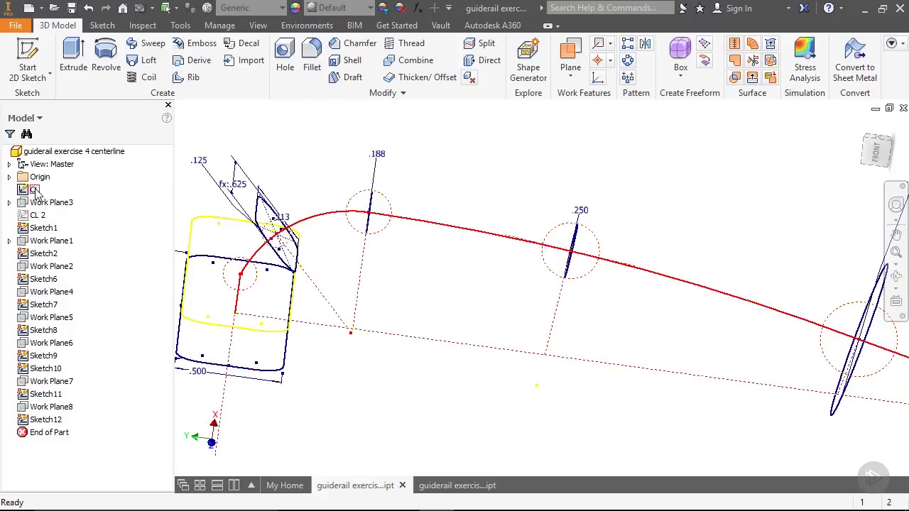
# Step: Open the CL sketch and select the .583 radius arc at the tight bend to inspect its end points
pyautogui.doubleClick(34, 190)
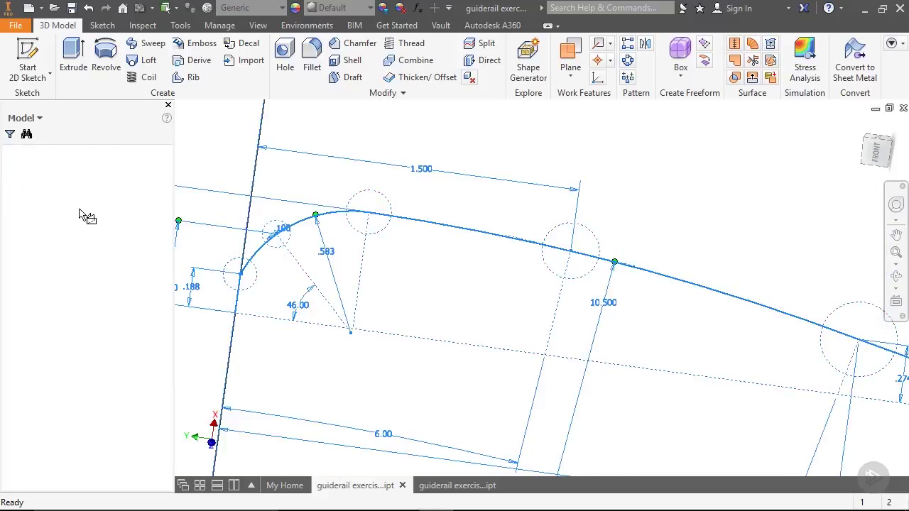
pyautogui.scroll(-6, 679, 331)
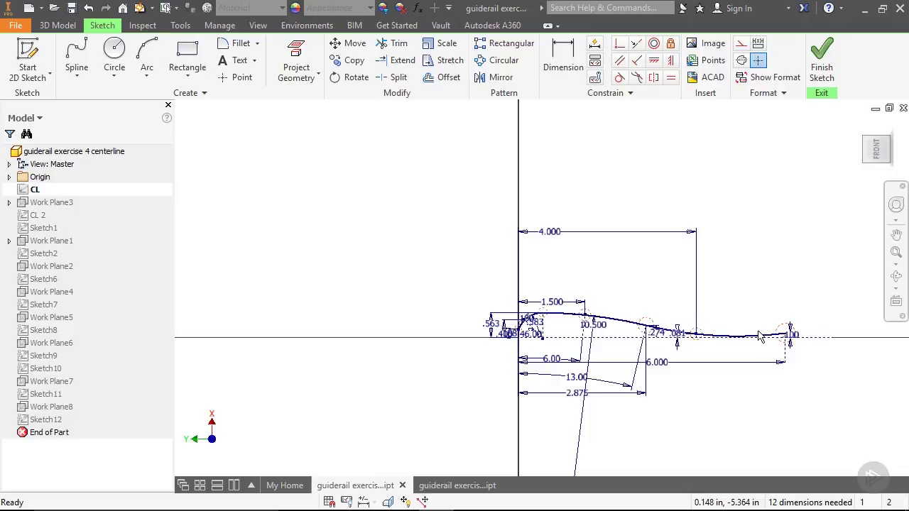
pyautogui.click(612, 321)
pyautogui.scroll(5, 526, 336)
pyautogui.scroll(3, 497, 344)
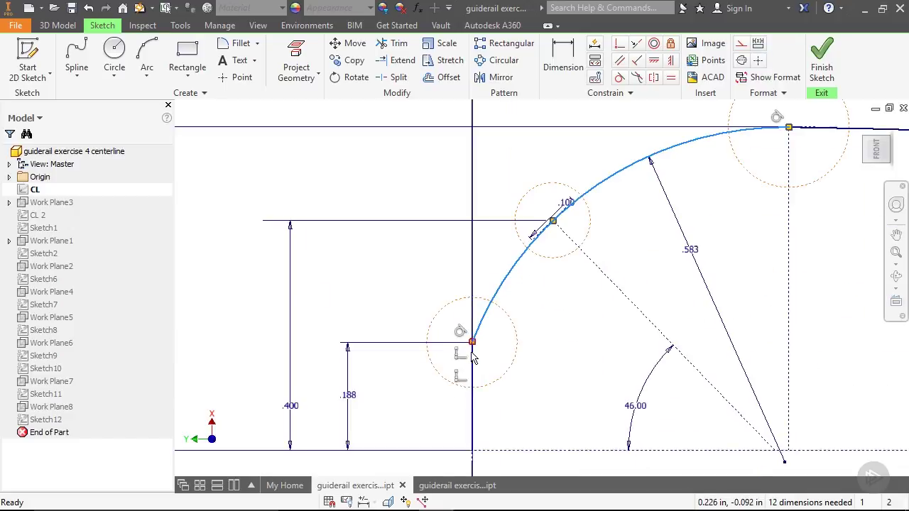
pyautogui.scroll(5, 476, 359)
pyautogui.scroll(-4, 465, 306)
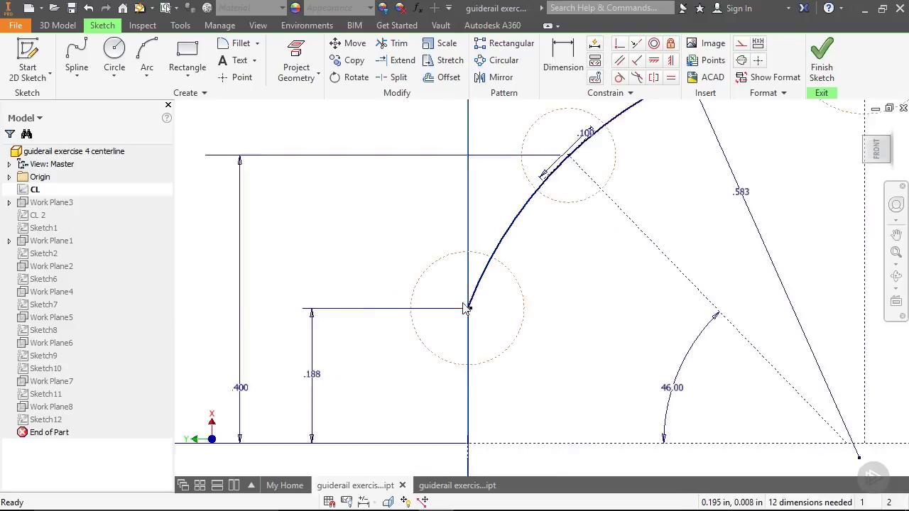
# Step: Enlarge the dashed construction circle at the start of the bend and select the short vertical line below its center
pyautogui.scroll(-2, 465, 305)
pyautogui.moveTo(465, 304)
pyautogui.mouseDown()
pyautogui.moveTo(497, 430)
pyautogui.moveTo(457, 317)
pyautogui.mouseUp()
pyautogui.click(466, 355)
pyautogui.scroll(4, 462, 328)
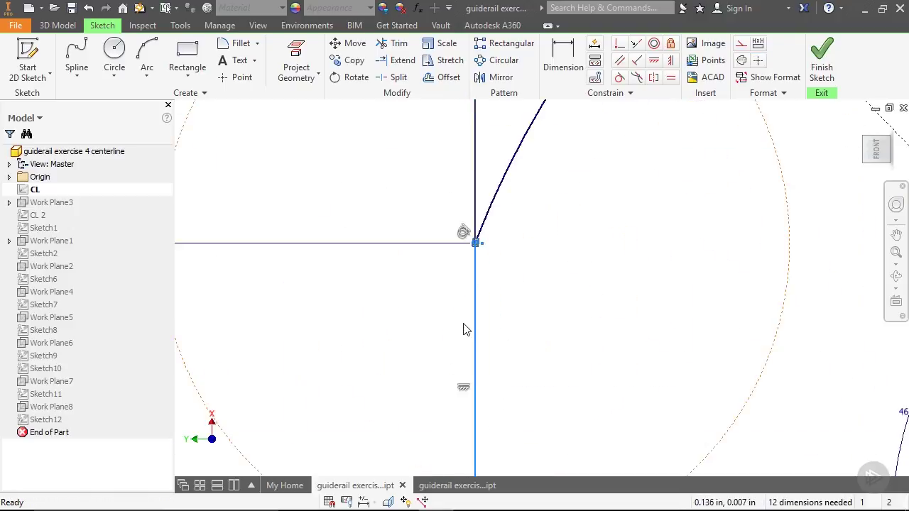
pyautogui.scroll(-2, 502, 403)
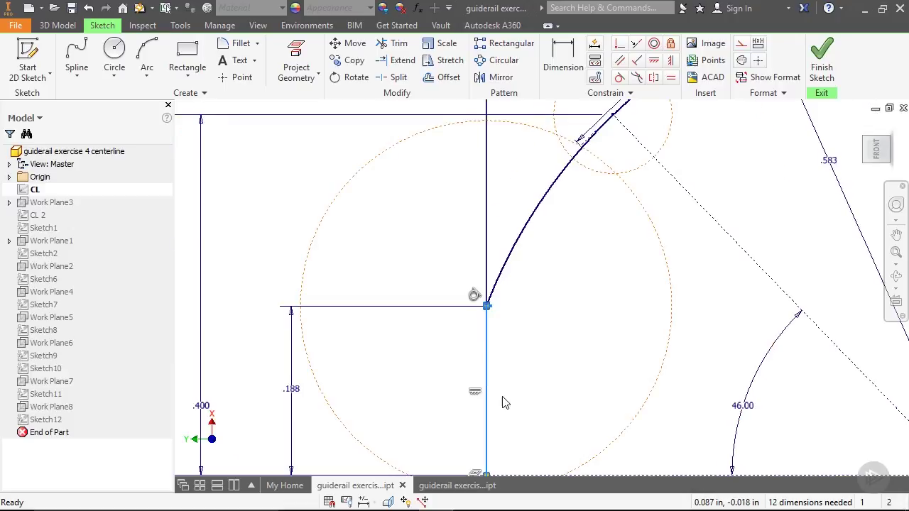
# Step: Inspect the tiny arc joining the vertical line to the bend, and finish the CL sketch
pyautogui.scroll(3, 517, 319)
pyautogui.click(502, 313)
pyautogui.scroll(5, 423, 290)
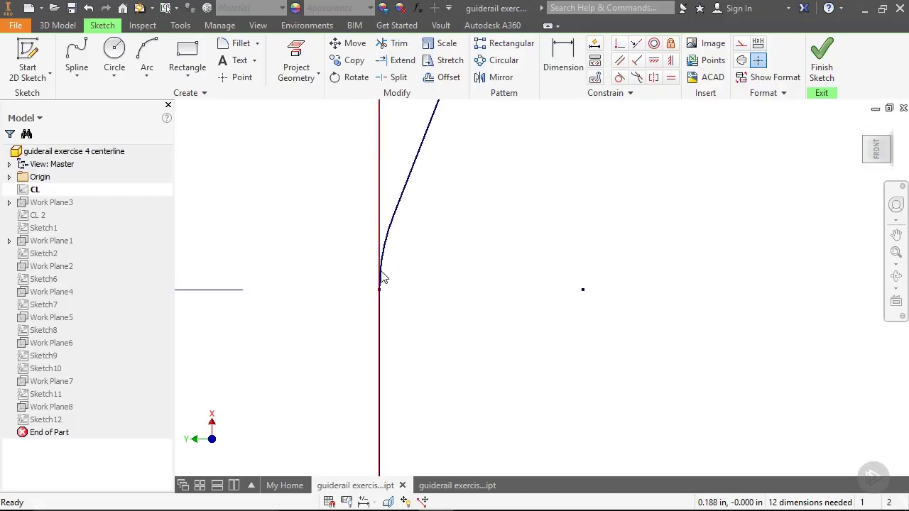
pyautogui.click(387, 255)
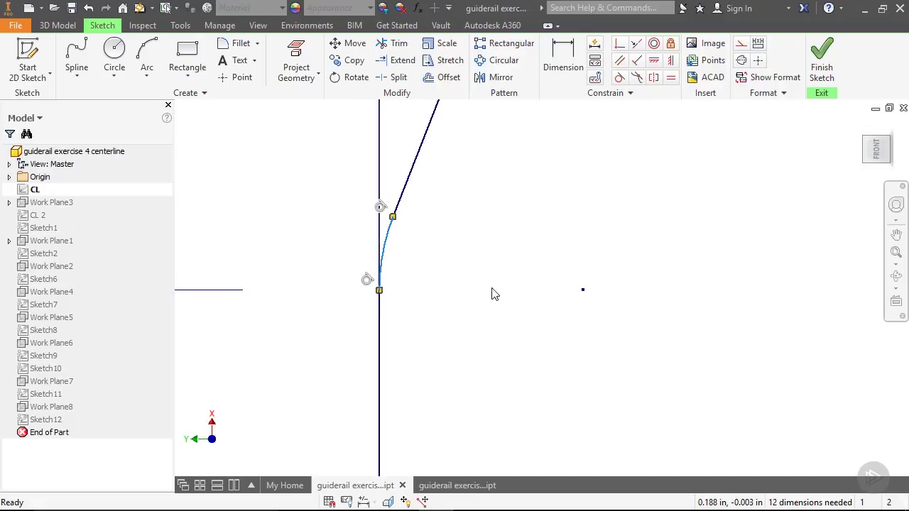
pyautogui.scroll(-5, 493, 287)
pyautogui.scroll(-6, 513, 302)
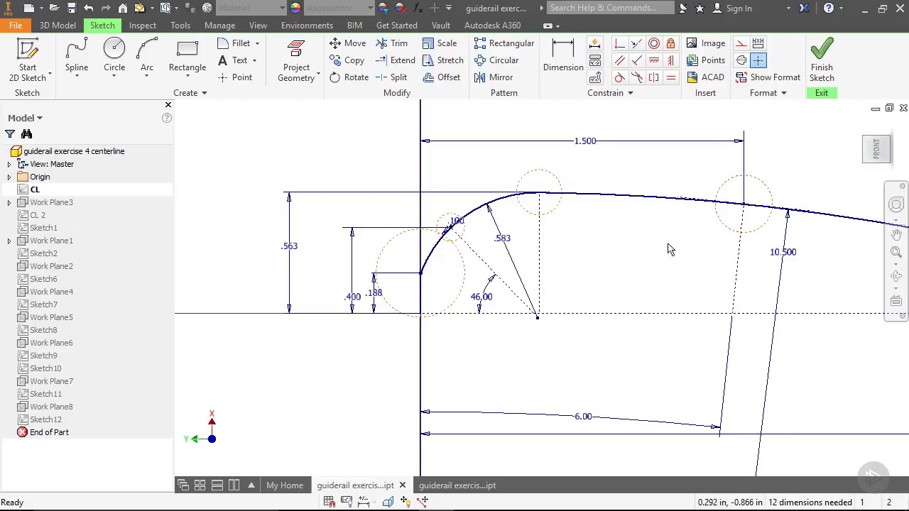
pyautogui.click(821, 71)
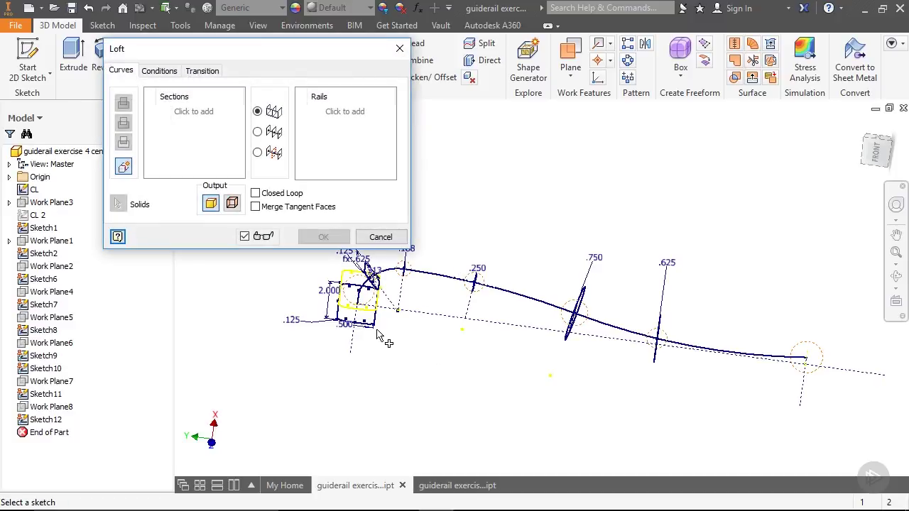
# Step: Start a loft and add Sketch1, Sketch2 and Sketch6 at the head as its first sections
pyautogui.scroll(-5, 387, 343)
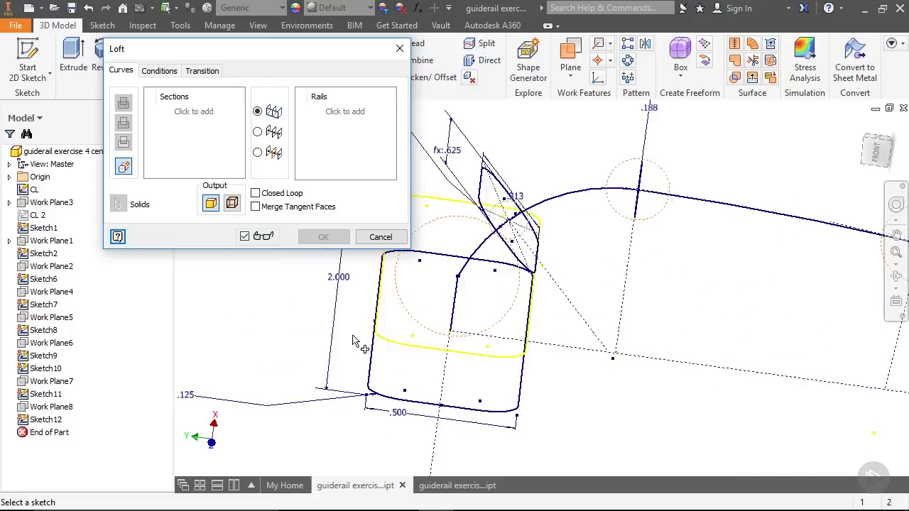
pyautogui.click(428, 409)
pyautogui.click(431, 355)
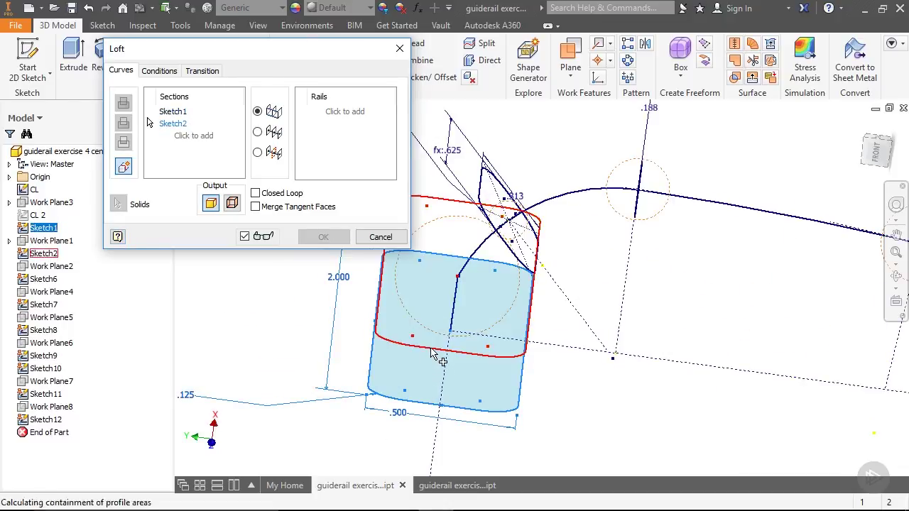
pyautogui.click(493, 187)
pyautogui.scroll(-5, 629, 236)
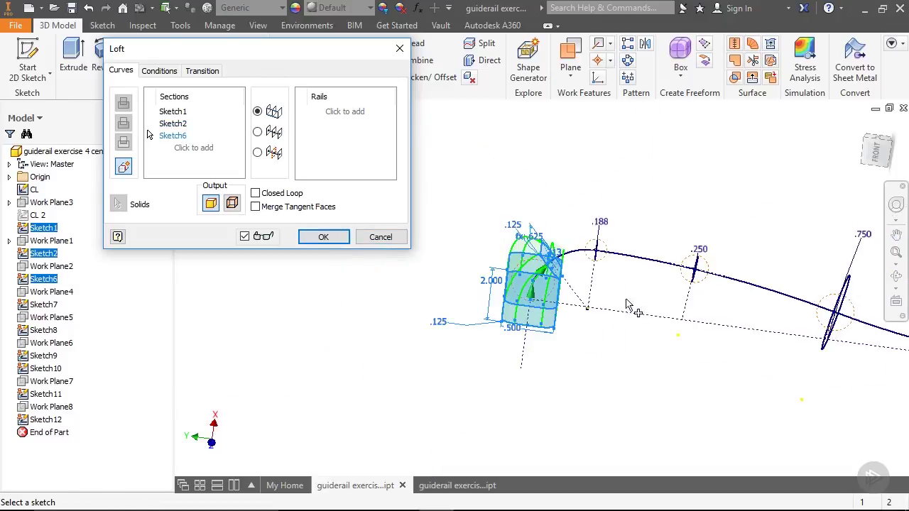
# Step: Add Sketch7, Sketch8, Sketch9, Sketch11 and the end point of Sketch12 as the loft's remaining sections
pyautogui.press('F4')
pyautogui.moveTo(645, 337)
pyautogui.mouseDown()
pyautogui.moveTo(580, 323)
pyautogui.moveTo(523, 241)
pyautogui.mouseUp()
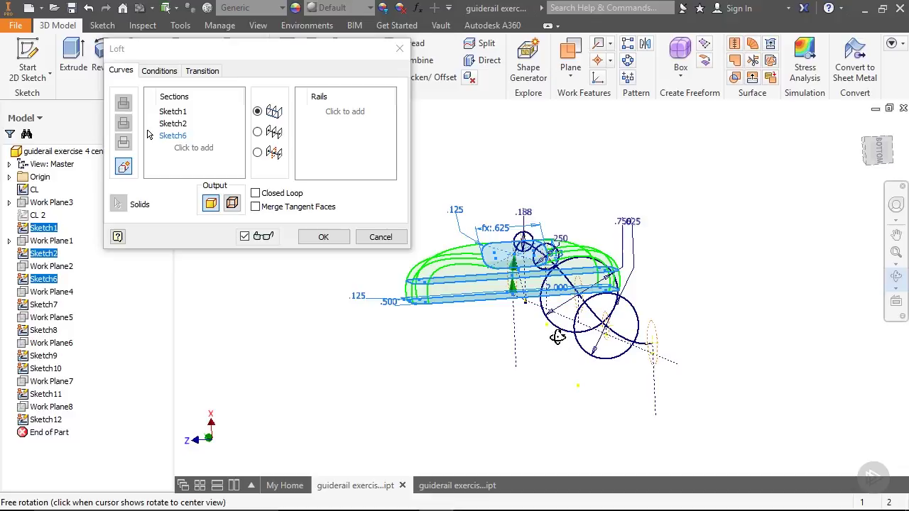
pyautogui.click(532, 249)
pyautogui.click(61, 330)
pyautogui.click(47, 356)
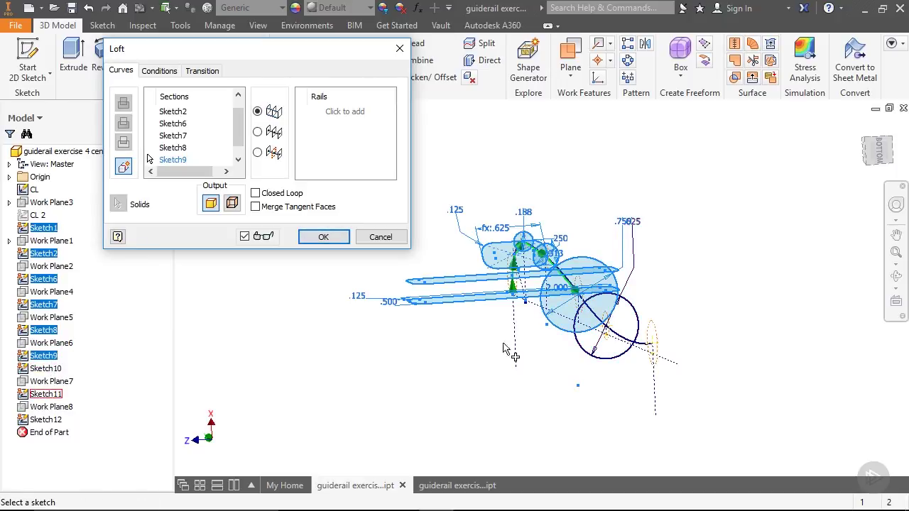
pyautogui.click(588, 347)
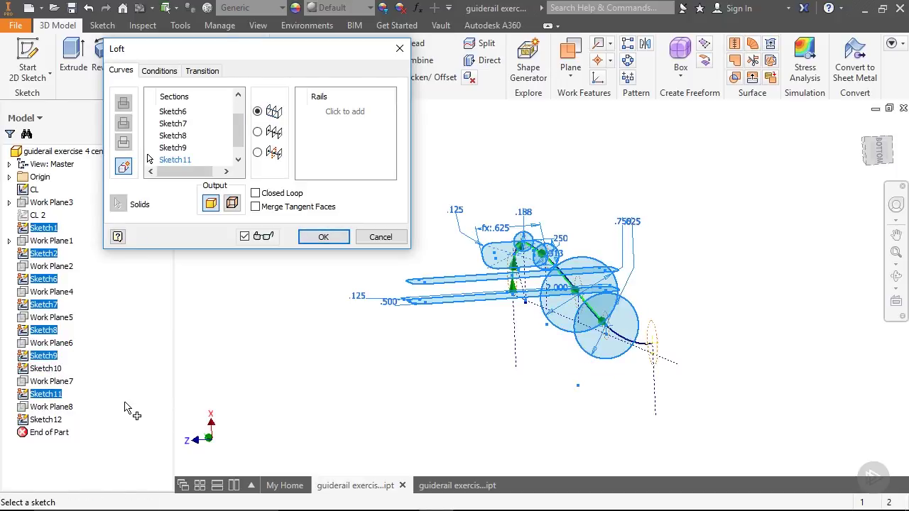
pyautogui.click(55, 421)
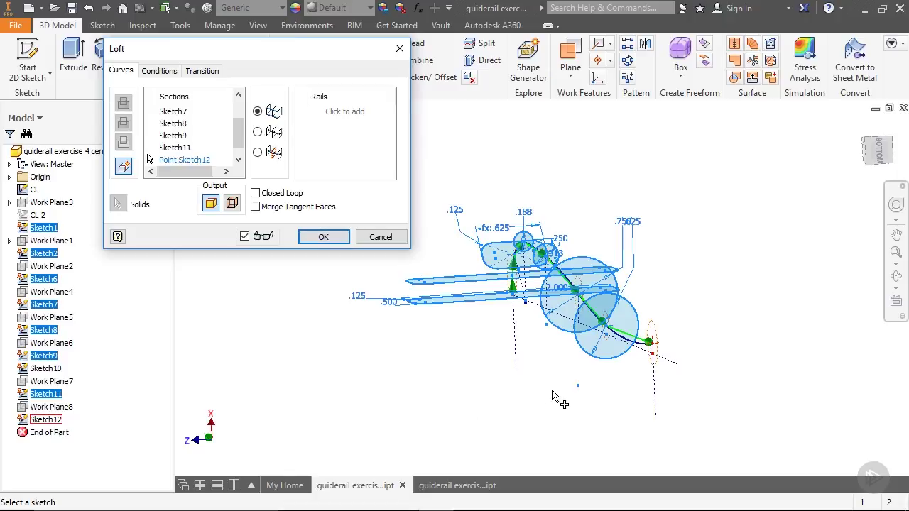
# Step: Set the loft to follow a center line, choose the CL sketch, and try to create the solid
pyautogui.click(258, 132)
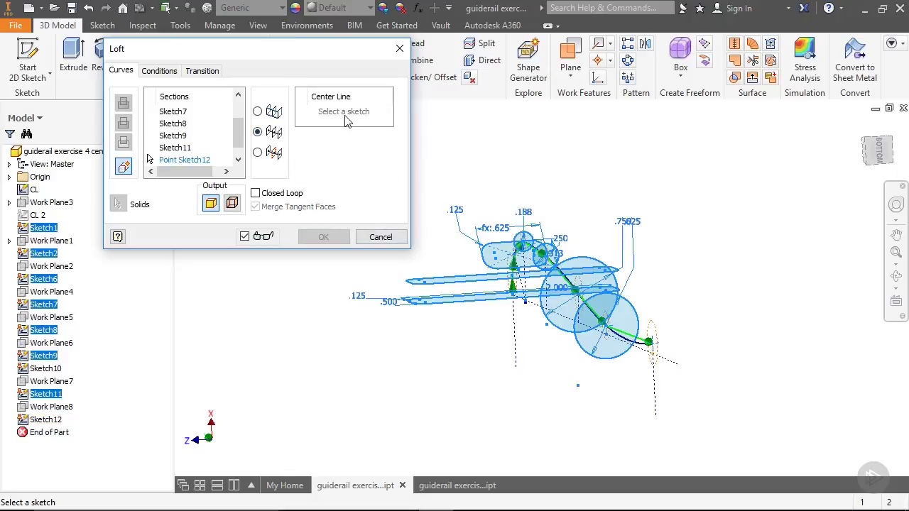
pyautogui.click(581, 301)
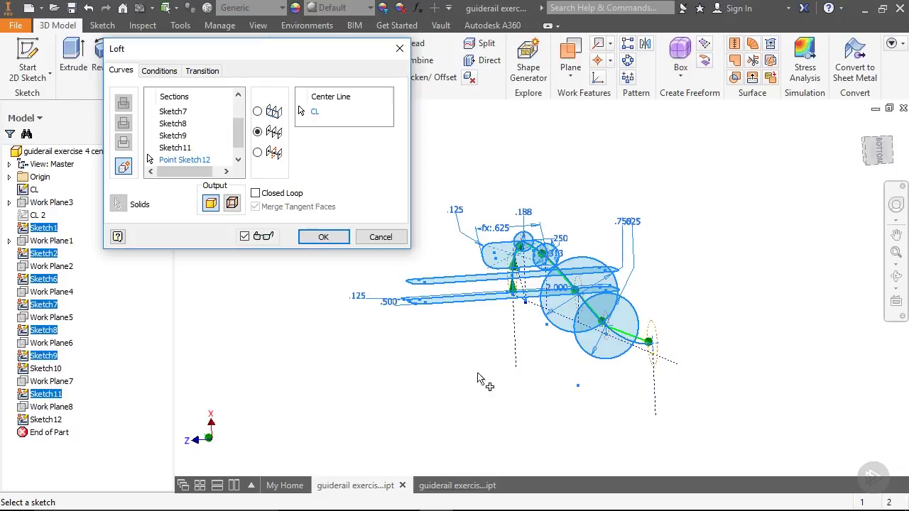
pyautogui.click(321, 236)
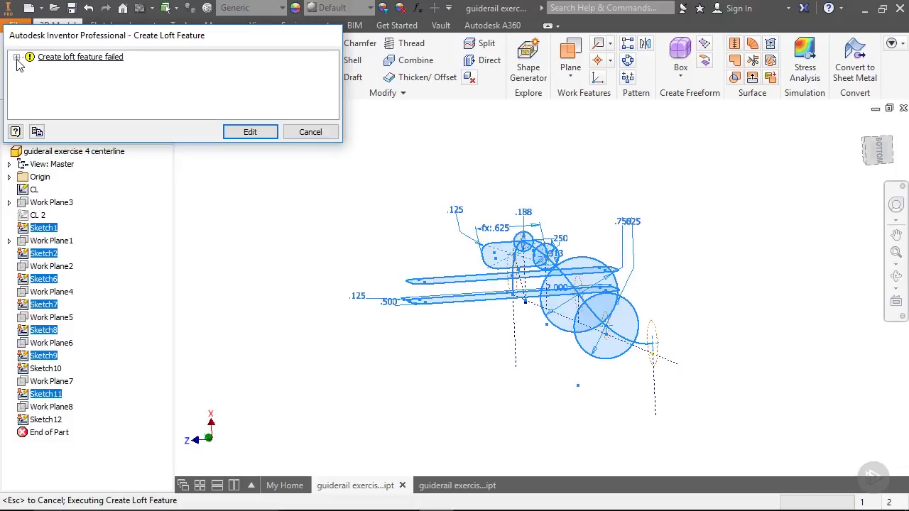
# Step: Expand all levels of the loft error report to read the underlying cause
pyautogui.click(17, 57)
pyautogui.click(30, 69)
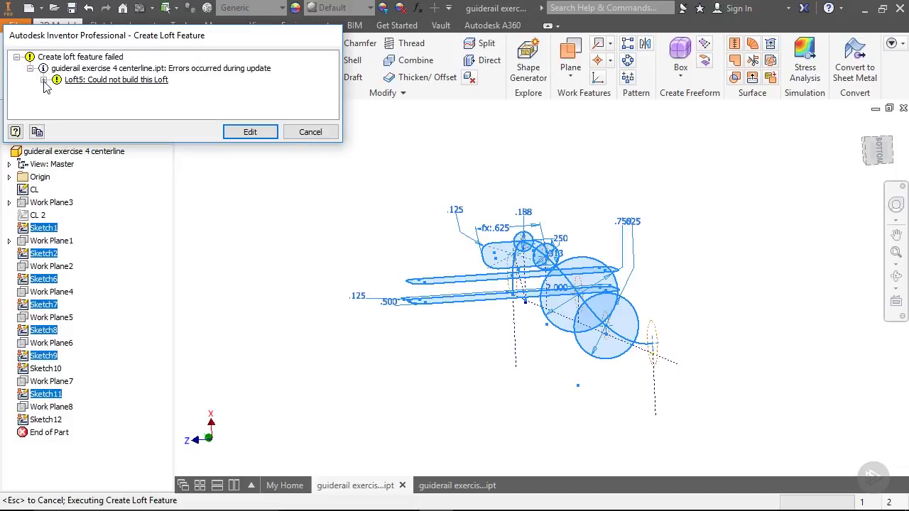
pyautogui.click(43, 80)
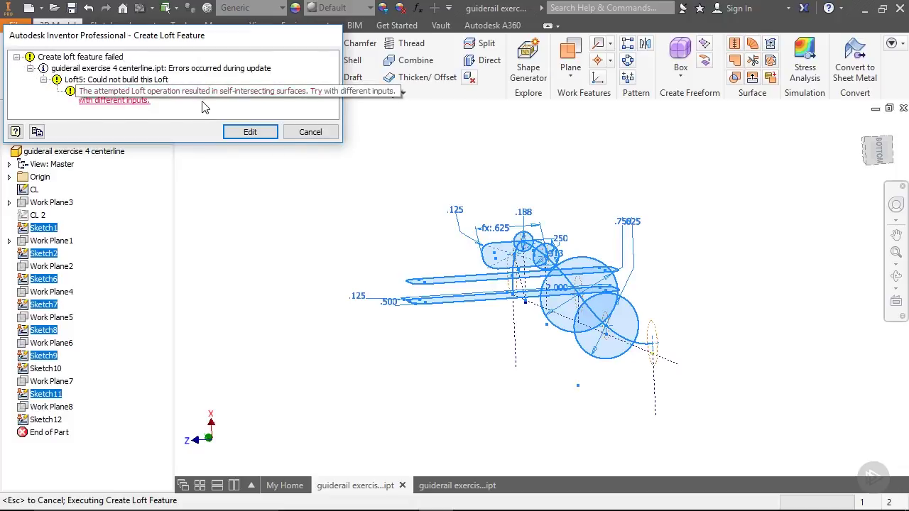
# Step: Abandon the failed loft and examine how the flat head profiles and the rounded Sketch6 profile lie relative to each other
pyautogui.click(310, 132)
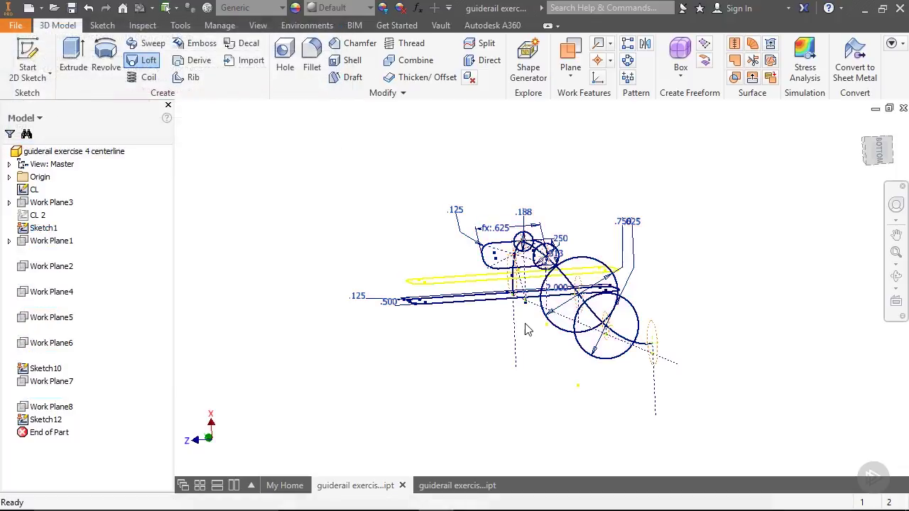
pyautogui.press('F4')
pyautogui.moveTo(544, 320); pyautogui.dragTo(505, 314)
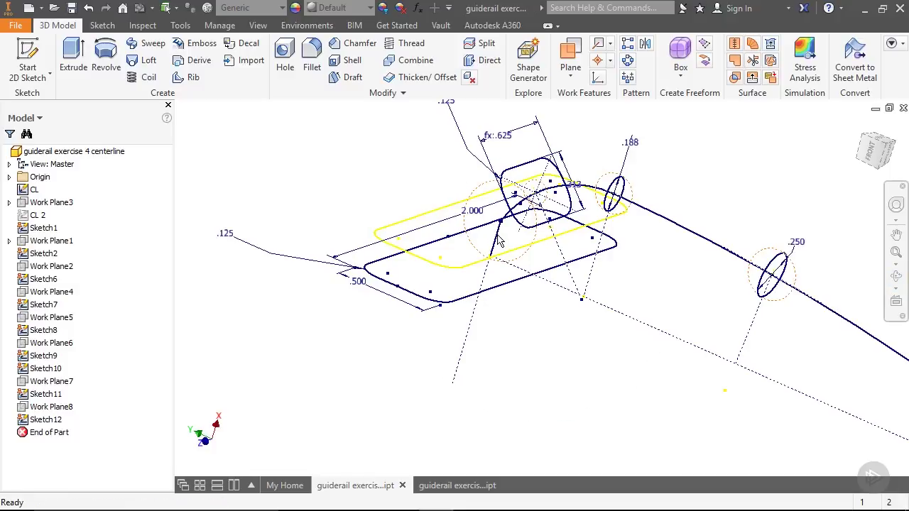
pyautogui.scroll(5, 499, 241)
pyautogui.scroll(-5, 522, 186)
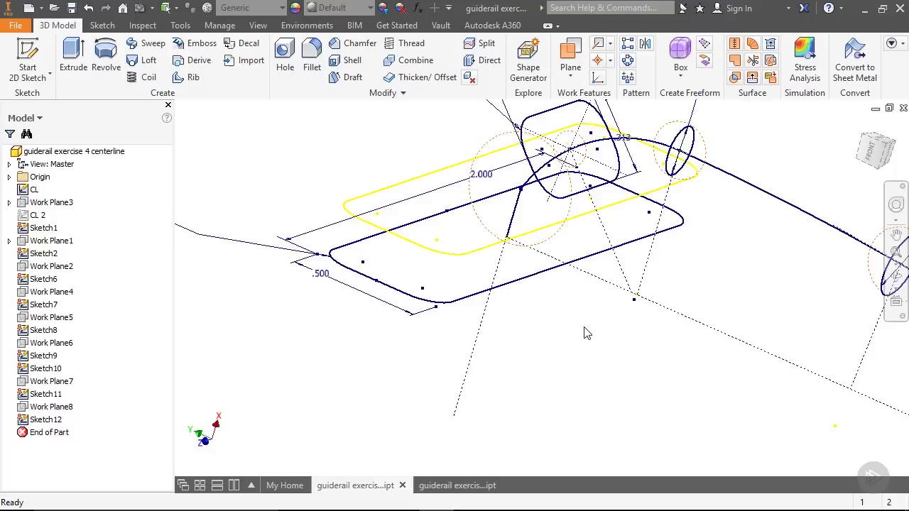
pyautogui.click(537, 238)
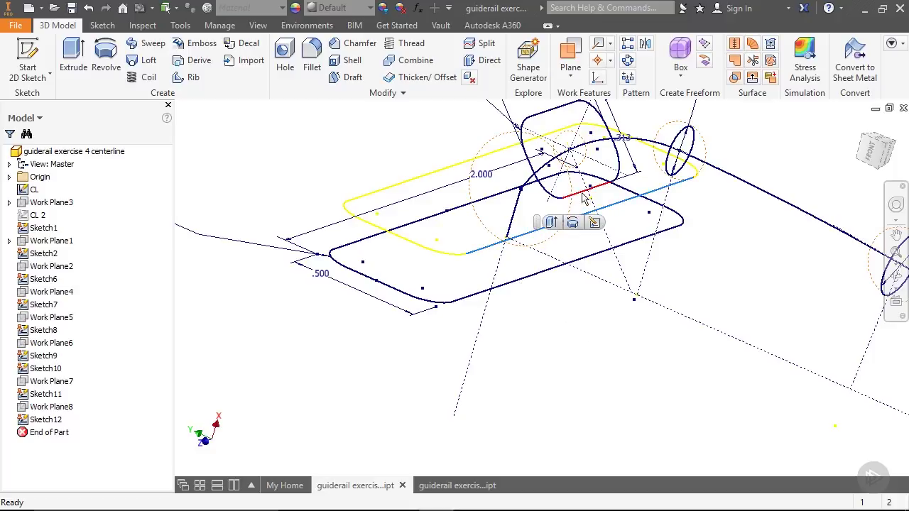
pyautogui.click(579, 202)
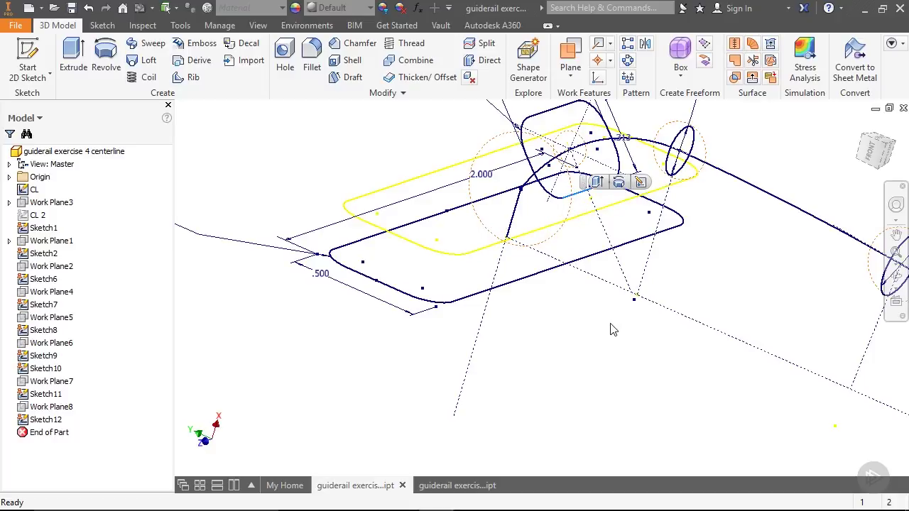
pyautogui.scroll(3, 598, 309)
pyautogui.press('F4')
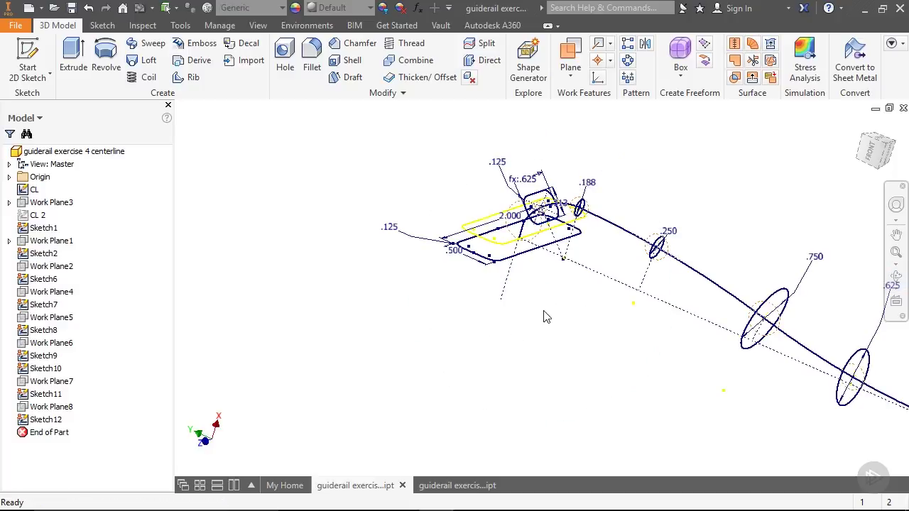
pyautogui.scroll(2, 534, 317)
pyautogui.scroll(-2, 603, 315)
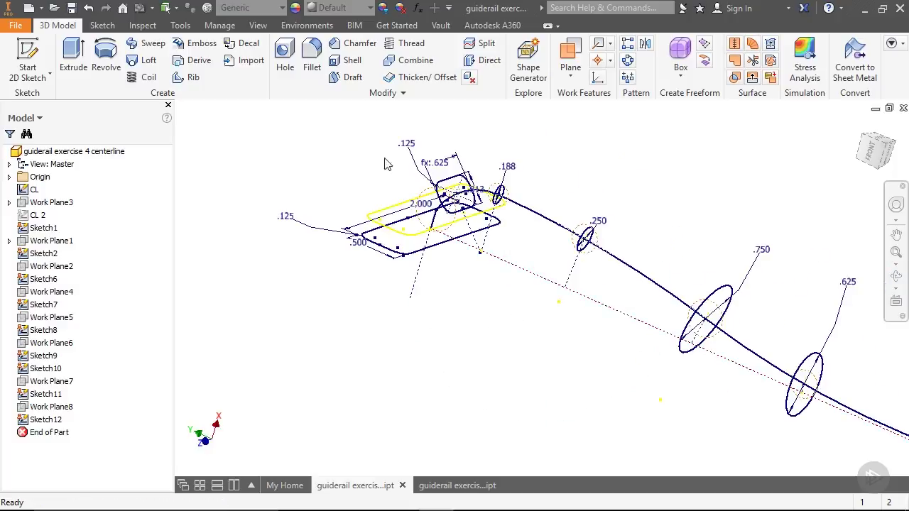
# Step: Start a loft with Sketch6, Sketch7, Sketch8, Sketch9, Sketch11 and the end point of Sketch12 as its sections
pyautogui.click(149, 60)
pyautogui.click(454, 188)
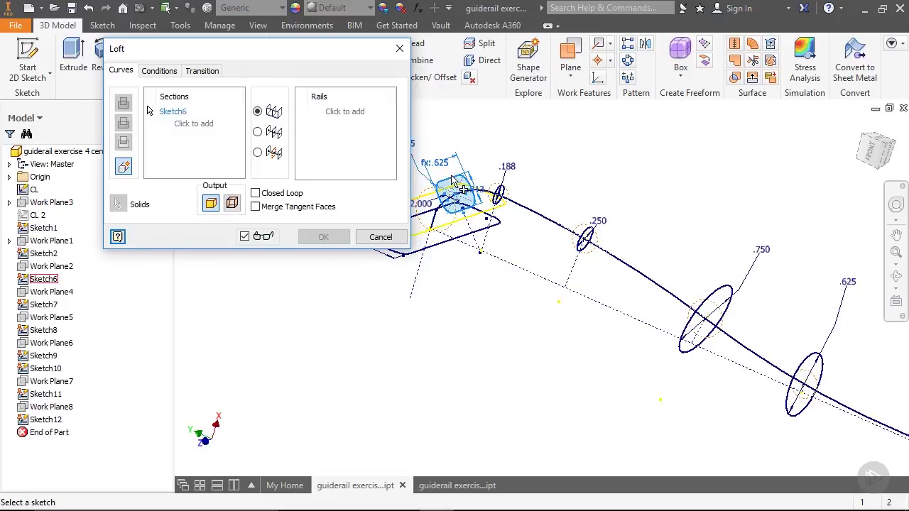
pyautogui.click(503, 196)
pyautogui.click(44, 330)
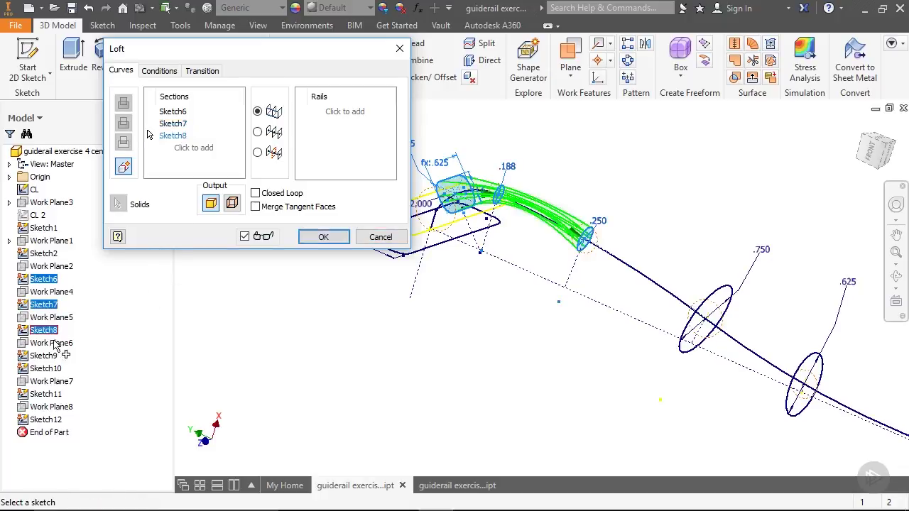
pyautogui.click(45, 356)
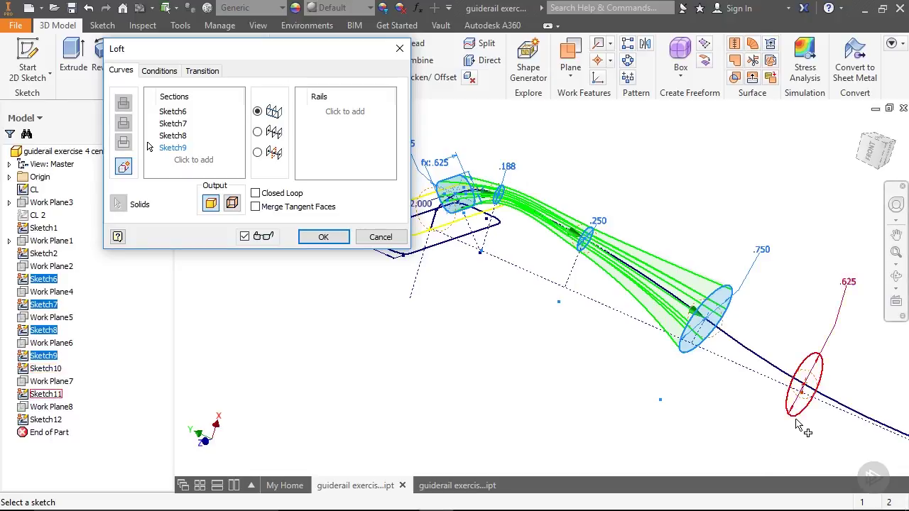
pyautogui.click(810, 387)
pyautogui.scroll(2, 664, 295)
pyautogui.scroll(-3, 789, 398)
pyautogui.scroll(3, 678, 311)
pyautogui.scroll(-2, 700, 313)
pyautogui.click(696, 305)
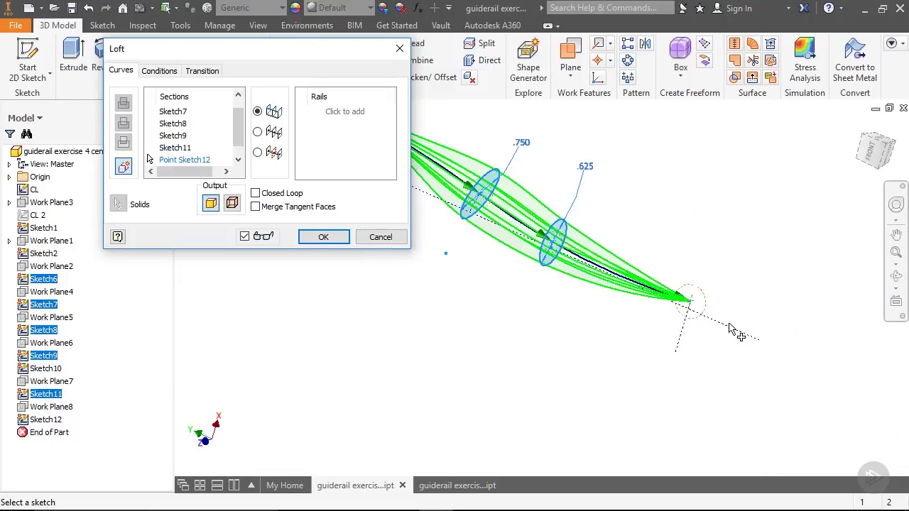
pyautogui.scroll(2, 731, 330)
# Step: Create the handle loft with a Tangent to Plane condition of weight 2 at its end point, and merge its tangent faces
pyautogui.click(159, 71)
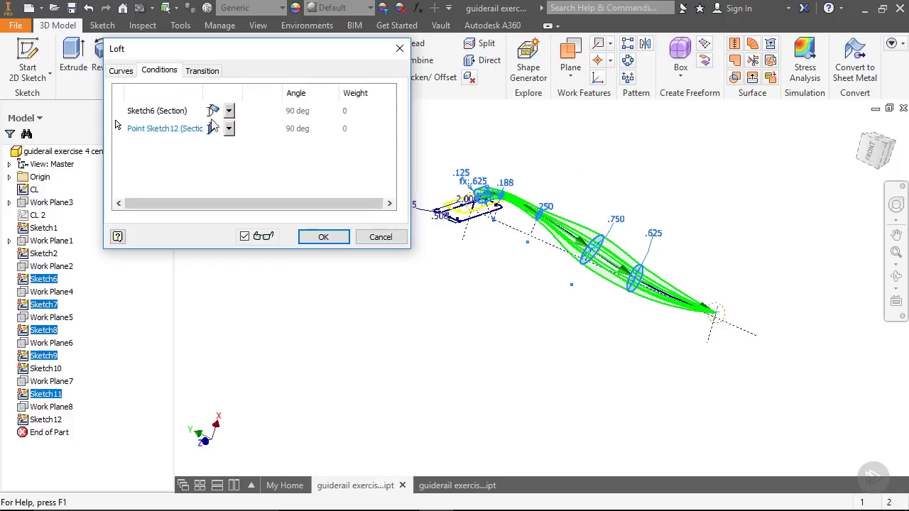
pyautogui.click(236, 128)
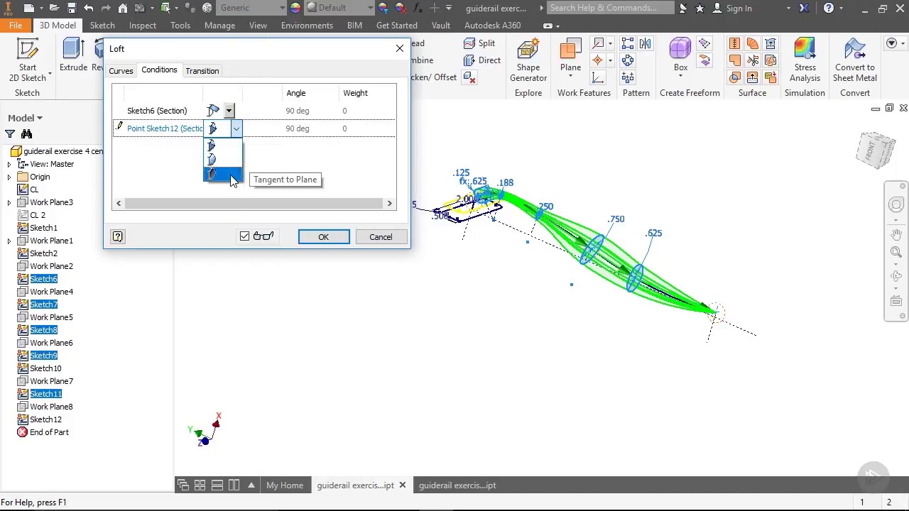
pyautogui.click(231, 178)
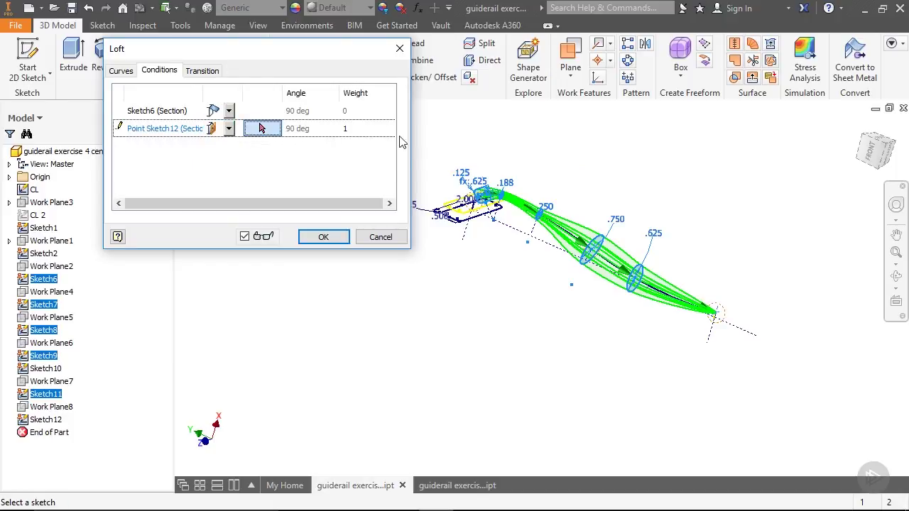
pyautogui.click(356, 129)
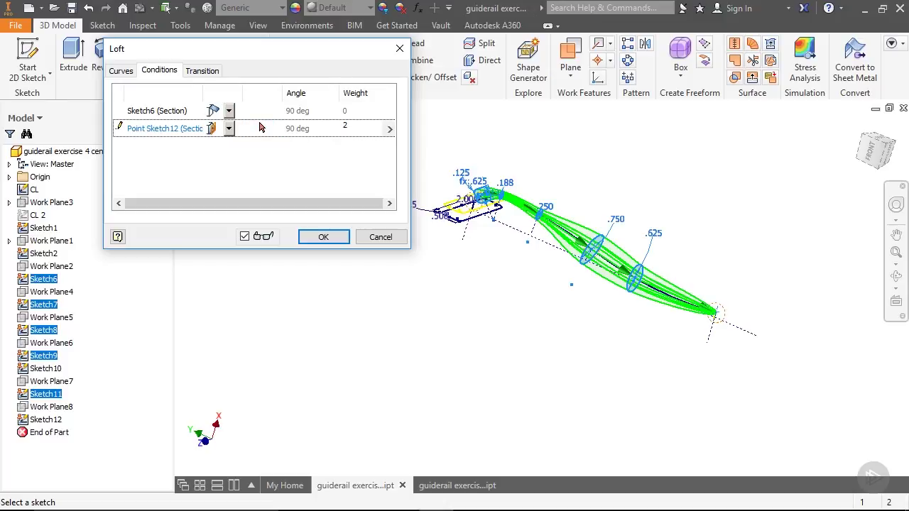
pyautogui.click(323, 237)
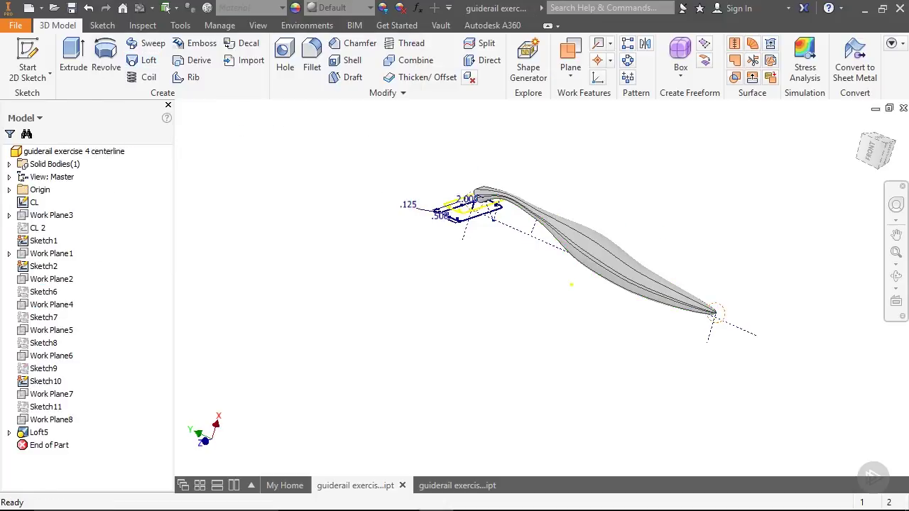
pyautogui.doubleClick(39, 433)
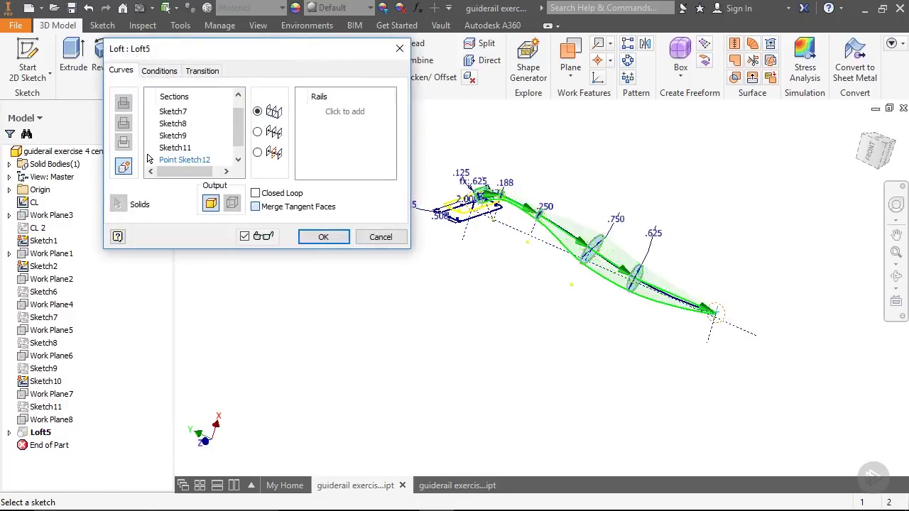
pyautogui.click(323, 236)
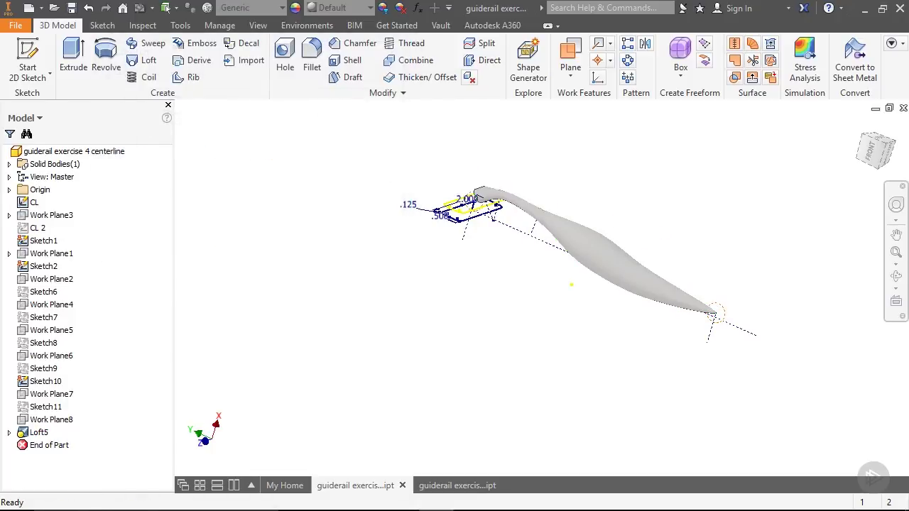
# Step: Start a joining loft with Sketch1, Sketch2 and the end face of the handle as its sections
pyautogui.scroll(3, 610, 191)
pyautogui.keyDown('shift'); pyautogui.moveTo(540, 298); pyautogui.dragTo(596, 274, button='middle'); pyautogui.keyUp('shift')
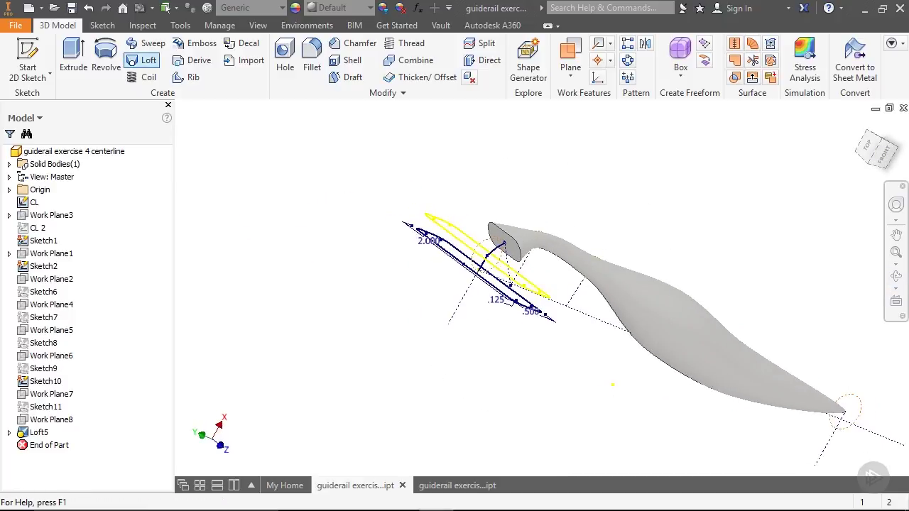
pyautogui.click(143, 61)
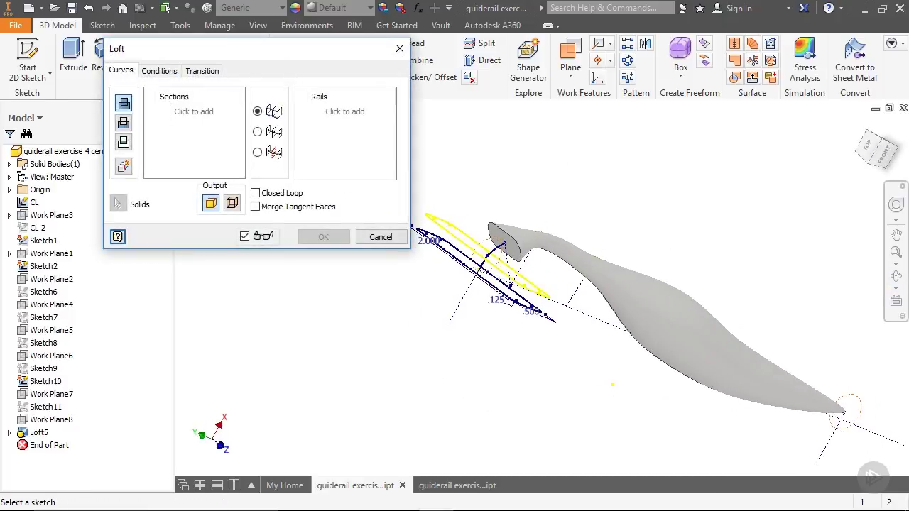
pyautogui.click(44, 241)
pyautogui.click(44, 266)
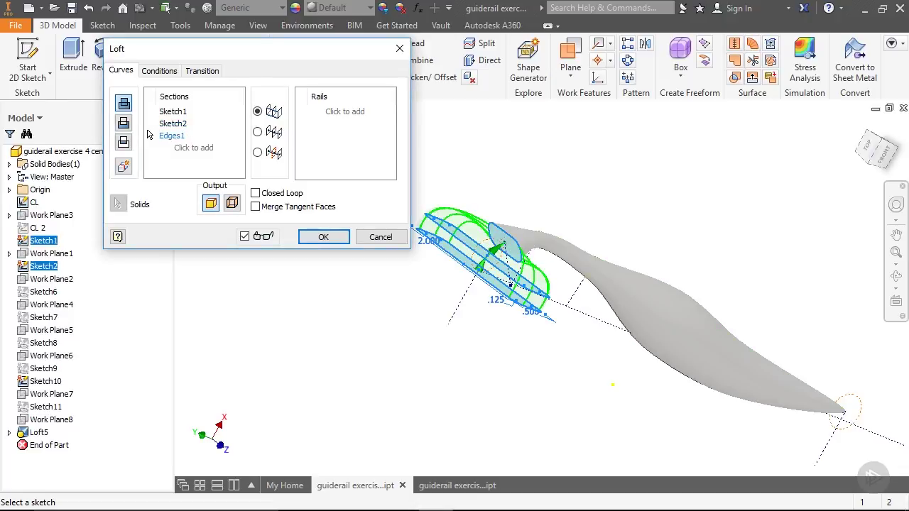
# Step: Try the CL sketch as the center line of the head loft
pyautogui.click(300, 111)
pyautogui.click(257, 131)
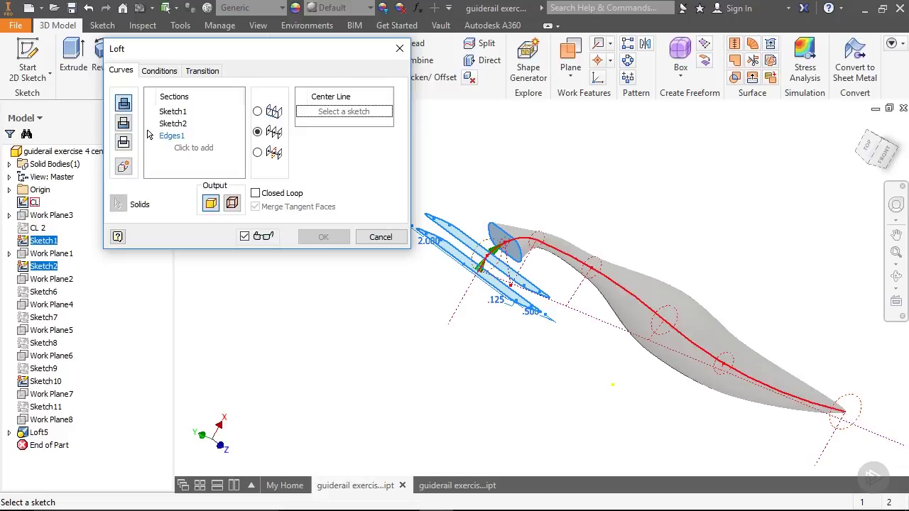
pyautogui.click(34, 203)
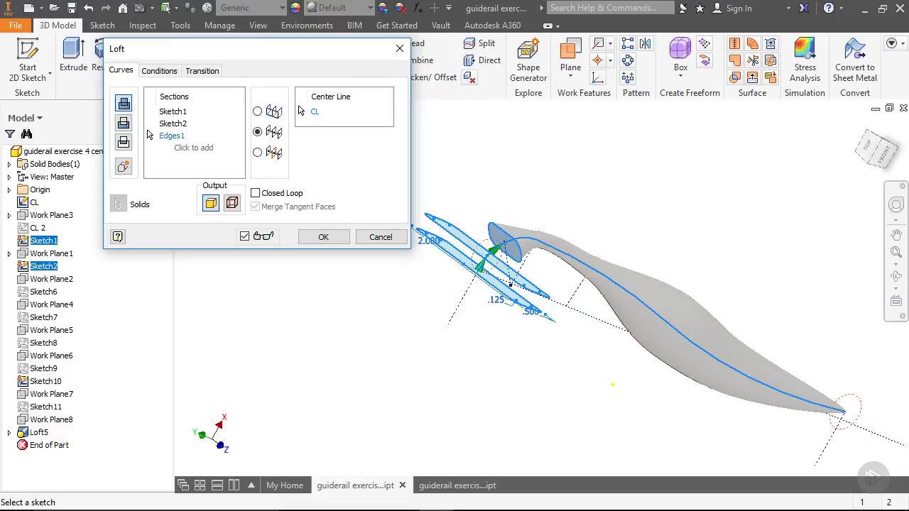
# Step: Switch the head loft back to the rails option, merge its tangent faces and create the solid
pyautogui.click(257, 111)
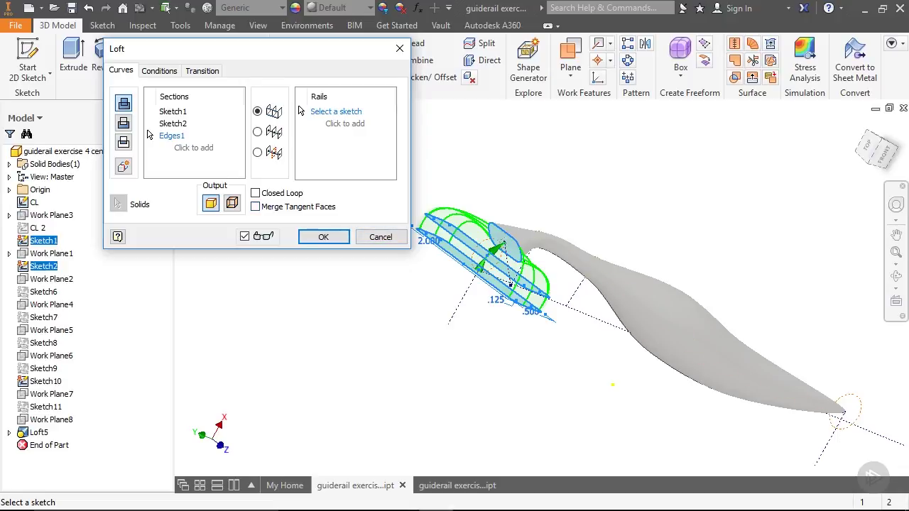
pyautogui.hotkey('alt', 'm')
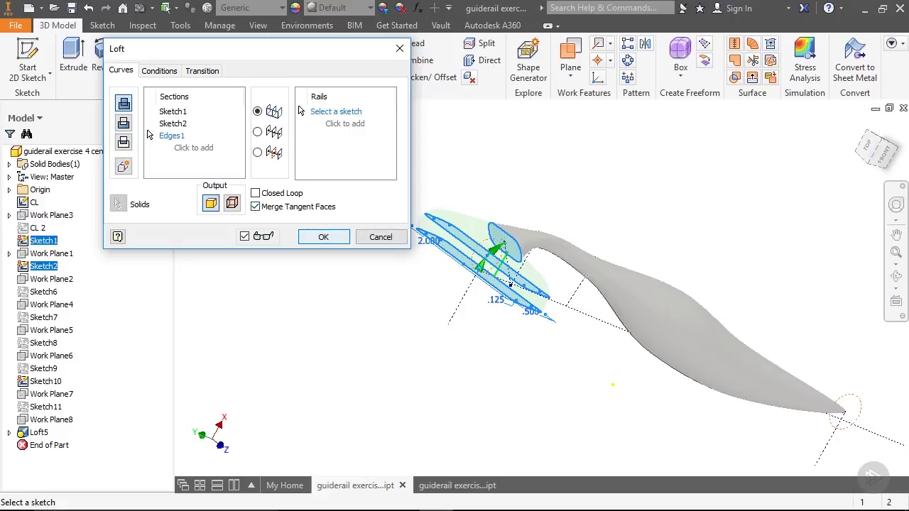
pyautogui.press('Return')
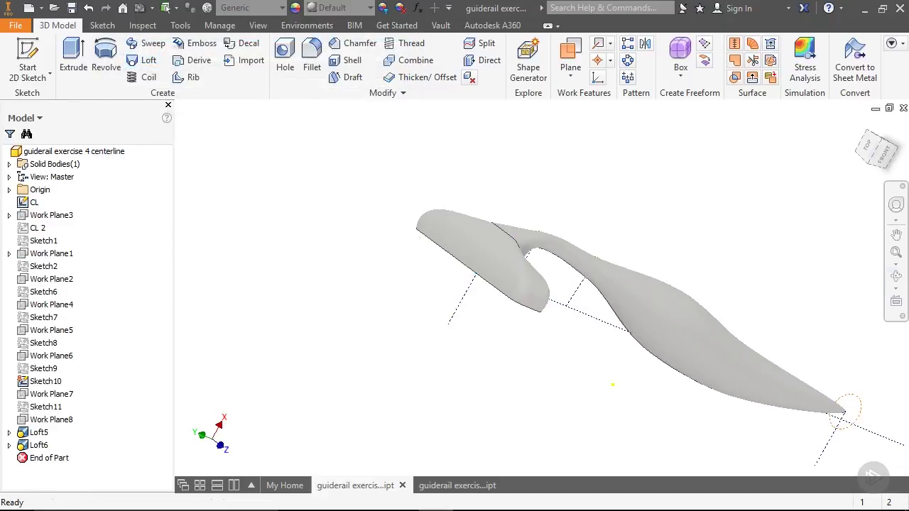
# Step: Examine the head and its junction with the handle from several angles, and compare it with the guiderail exercise 4 spline part
pyautogui.moveTo(613, 385)
pyautogui.keyDown('shift'); pyautogui.mouseDown(button='middle')
pyautogui.moveTo(582, 269)
pyautogui.moveTo(479, 367)
pyautogui.moveTo(471, 304)
pyautogui.moveTo(495, 316)
pyautogui.moveTo(511, 358)
pyautogui.moveTo(554, 391)
pyautogui.mouseUp(button='middle'); pyautogui.keyUp('shift')
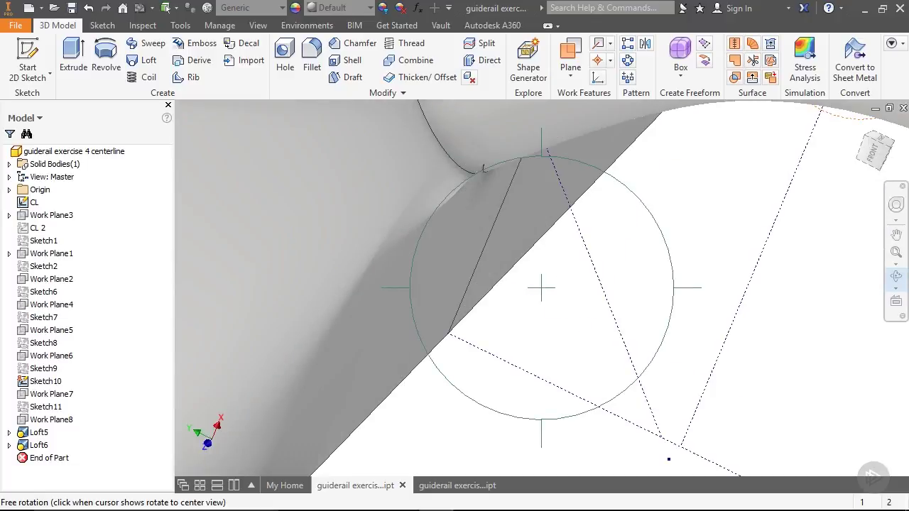
pyautogui.moveTo(554, 391)
pyautogui.keyDown('shift'); pyautogui.mouseDown(button='middle')
pyautogui.moveTo(581, 406)
pyautogui.moveTo(660, 350)
pyautogui.moveTo(665, 328)
pyautogui.moveTo(617, 323)
pyautogui.moveTo(658, 357)
pyautogui.moveTo(605, 277)
pyautogui.moveTo(615, 234)
pyautogui.moveTo(663, 380)
pyautogui.moveTo(632, 345)
pyautogui.moveTo(613, 349)
pyautogui.moveTo(609, 391)
pyautogui.moveTo(626, 374)
pyautogui.mouseUp(button='middle'); pyautogui.keyUp('shift')
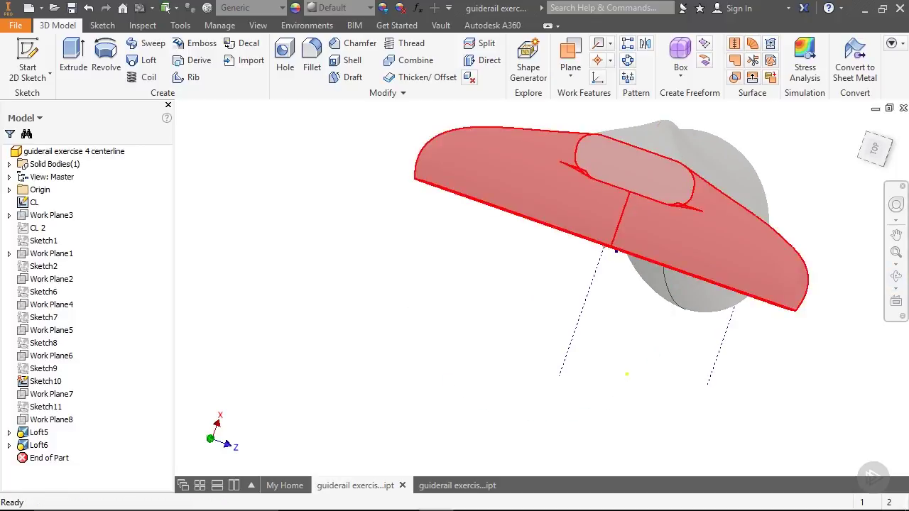
pyautogui.click(457, 485)
pyautogui.keyDown('shift'); pyautogui.moveTo(587, 231); pyautogui.dragTo(539, 331, button='middle'); pyautogui.keyUp('shift')
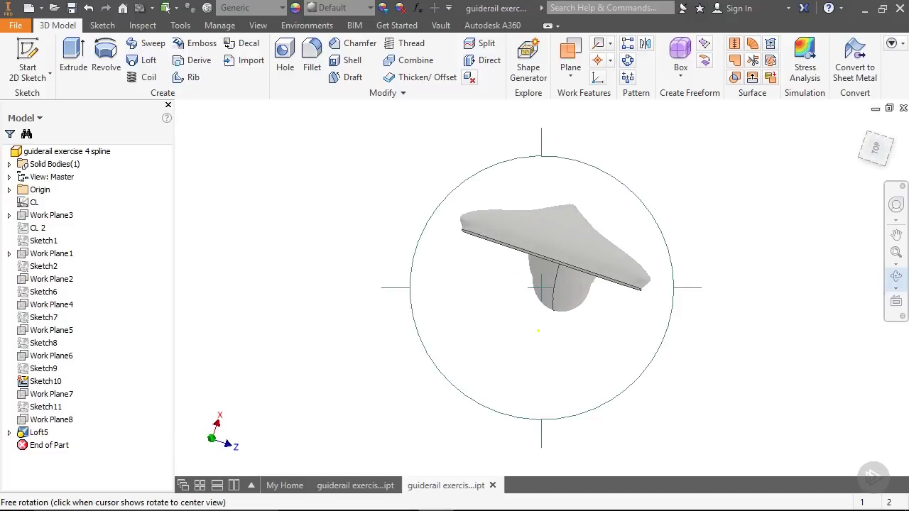
pyautogui.scroll(5, 539, 331)
pyautogui.press('Escape')
pyautogui.click(355, 485)
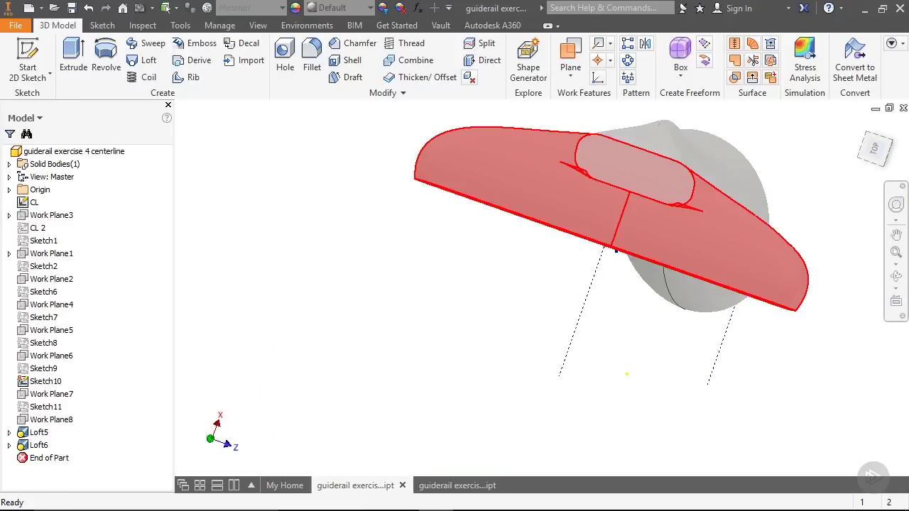
pyautogui.press('F4')
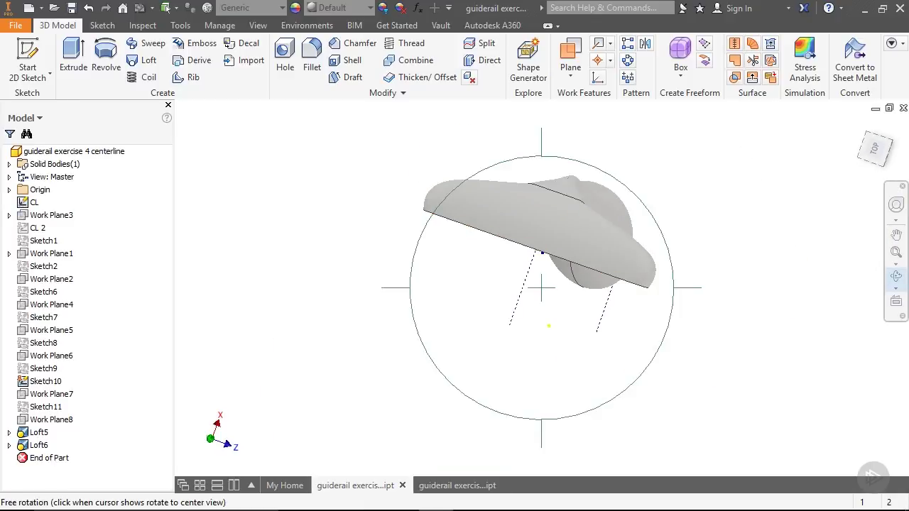
pyautogui.hotkey('ctrl', 'F4')
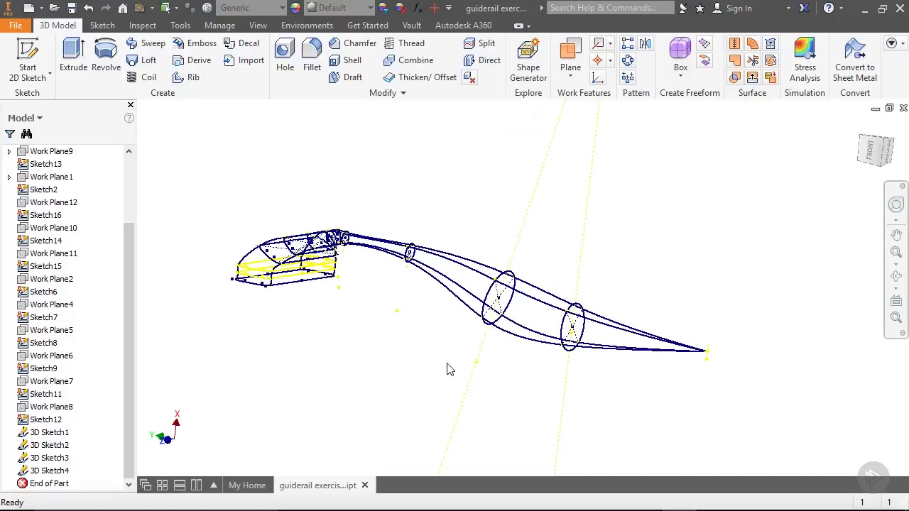
# Step: Examine where the 3D sketch rails meet the circular handle profiles in the guide rail part
pyautogui.keyDown('shift'); pyautogui.moveTo(435, 378); pyautogui.dragTo(519, 305, button='middle'); pyautogui.keyUp('shift')
pyautogui.scroll(3, 519, 305)
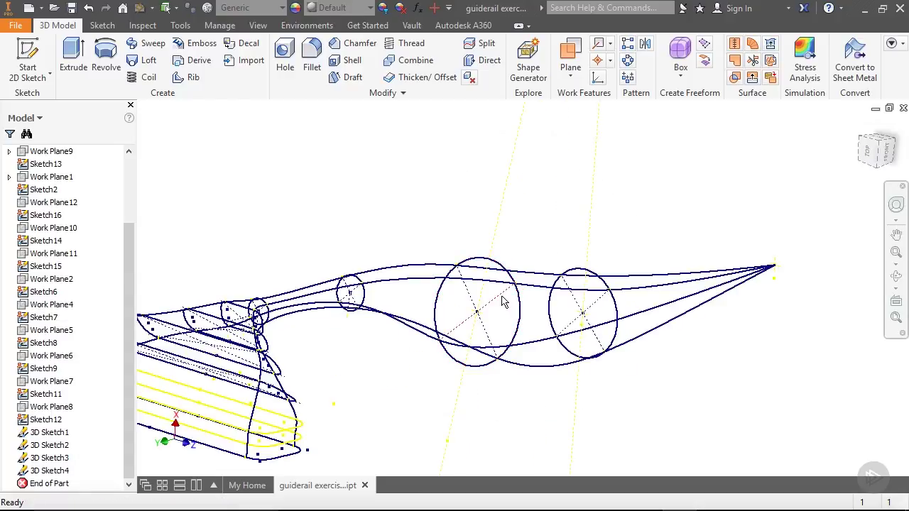
pyautogui.click(502, 302)
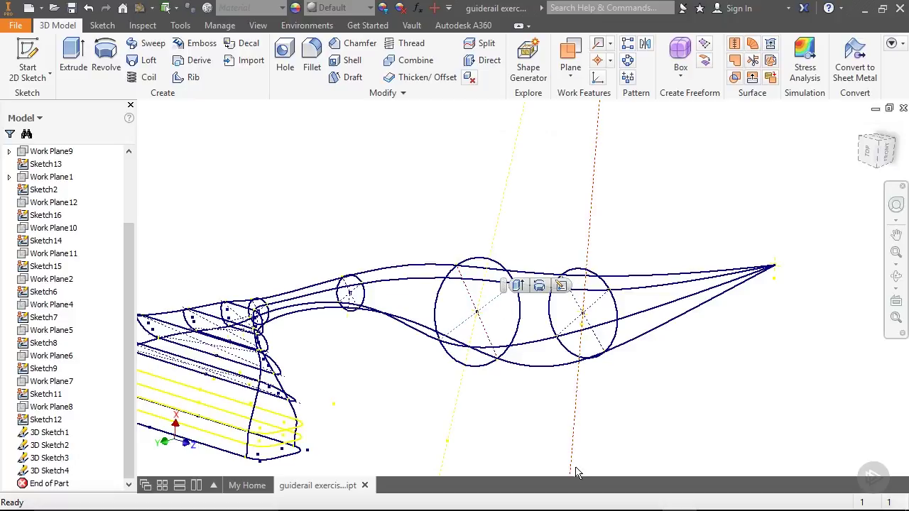
pyautogui.scroll(3, 517, 284)
pyautogui.scroll(2, 516, 284)
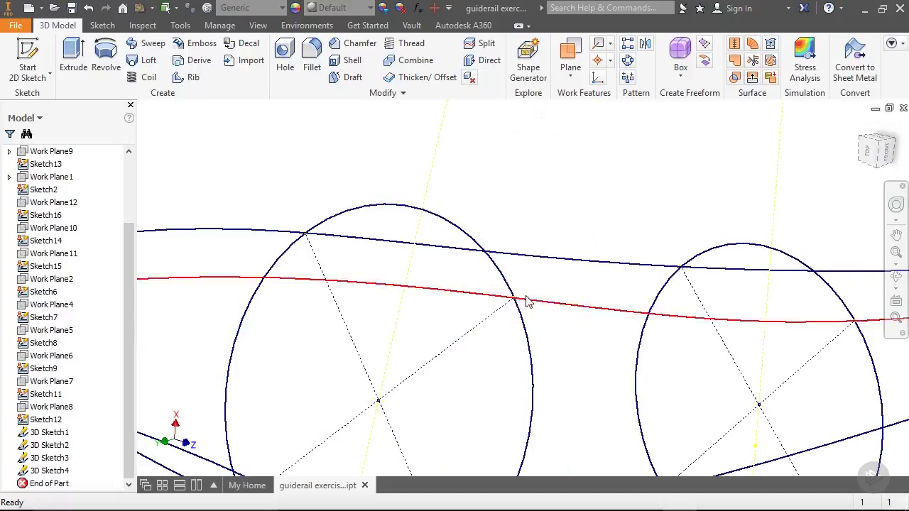
# Step: Examine how the four 3D sketch rails run past the section profiles, from the head to the handle tip
pyautogui.scroll(-5, 563, 226)
pyautogui.scroll(-3, 574, 358)
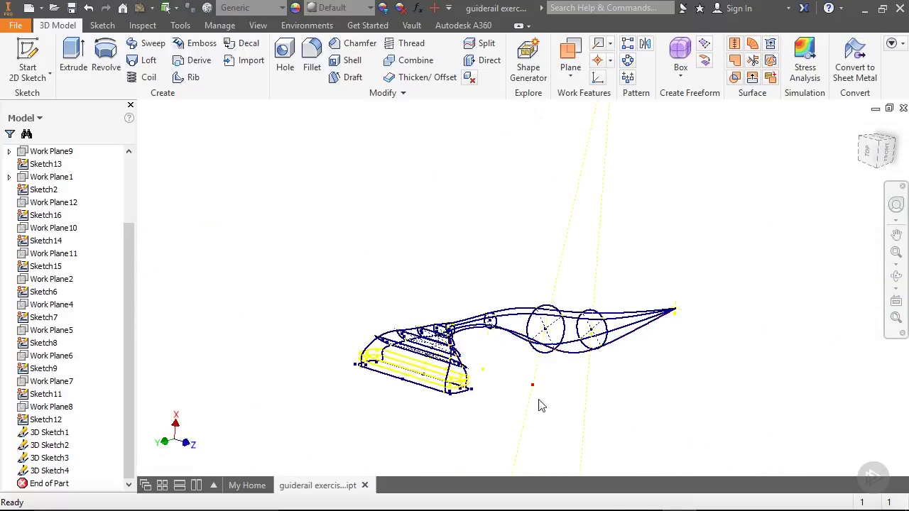
pyautogui.keyDown('shift'); pyautogui.moveTo(472, 404); pyautogui.dragTo(415, 369, button='middle'); pyautogui.keyUp('shift')
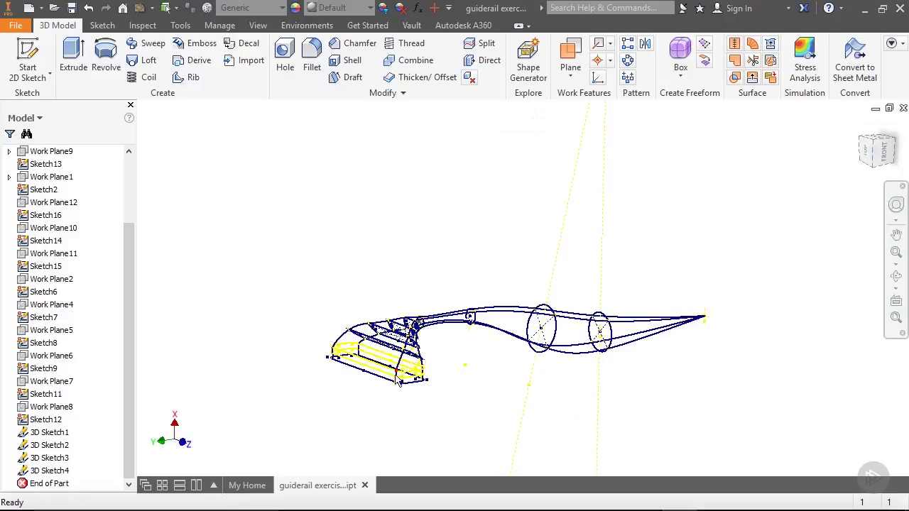
pyautogui.scroll(3, 371, 379)
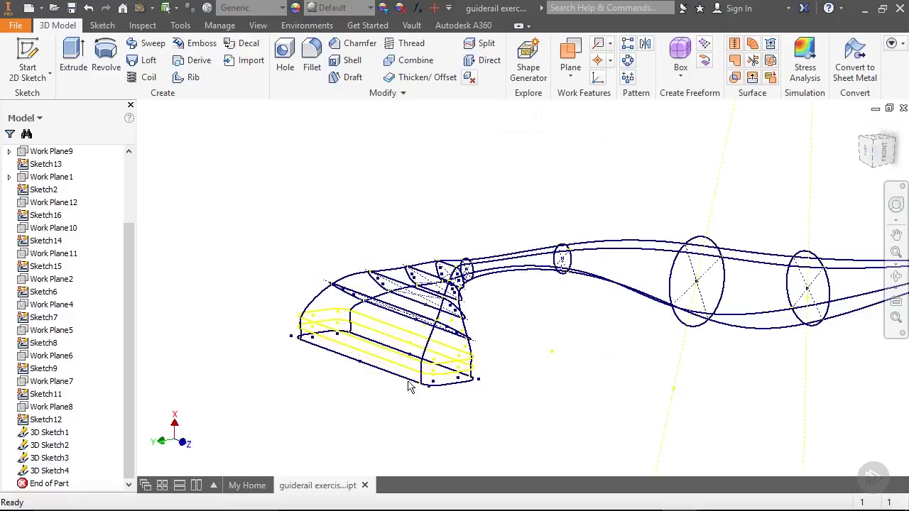
pyautogui.keyDown('shift'); pyautogui.moveTo(530, 362); pyautogui.dragTo(554, 364, button='middle'); pyautogui.keyUp('shift')
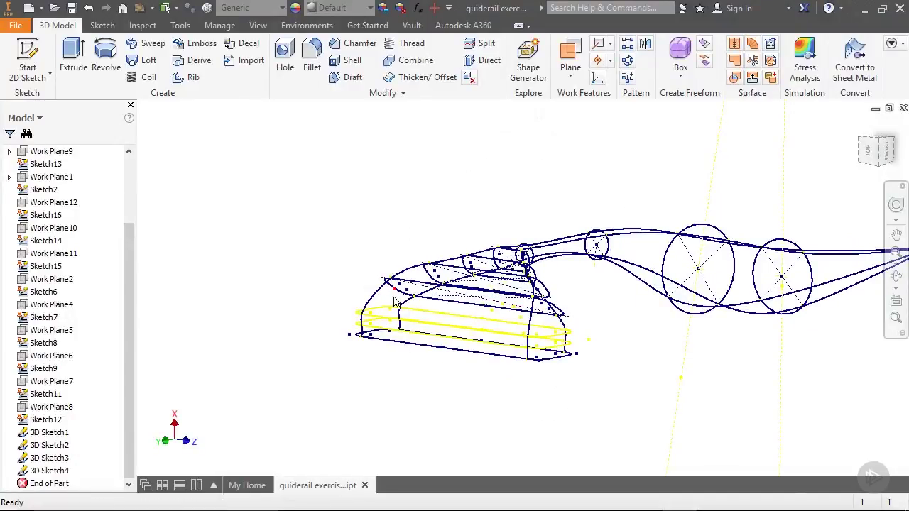
pyautogui.scroll(-2, 387, 305)
pyautogui.keyDown('shift'); pyautogui.moveTo(562, 350); pyautogui.dragTo(297, 215, button='middle'); pyautogui.keyUp('shift')
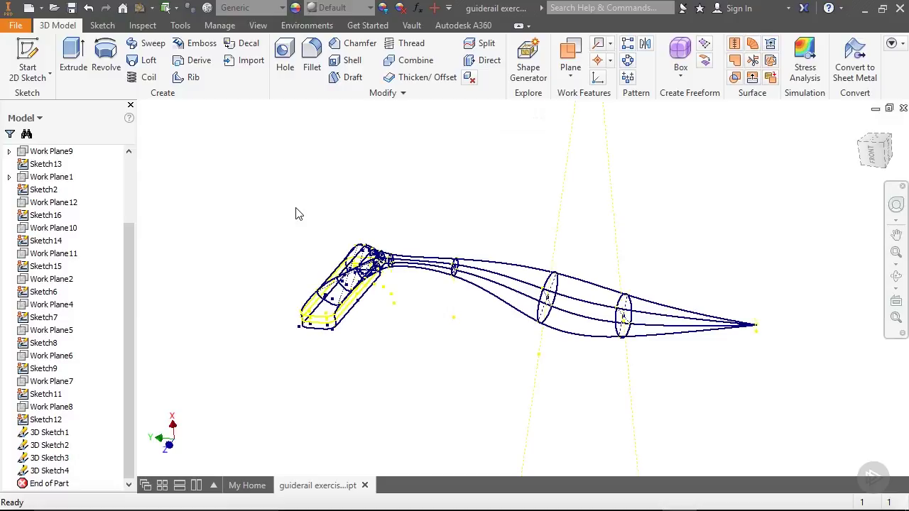
# Step: Start a loft through sections Sketch1, 13, 2, 16, 14, 15, 6, 7, 8, 9 and 11, in that order
pyautogui.click(147, 64)
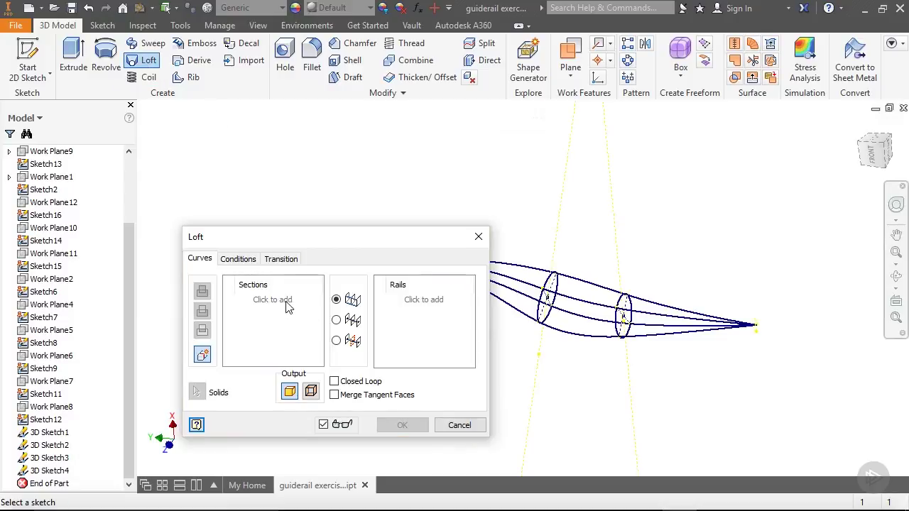
pyautogui.moveTo(128, 268); pyautogui.dragTo(126, 224)
pyautogui.click(57, 192)
pyautogui.click(53, 217)
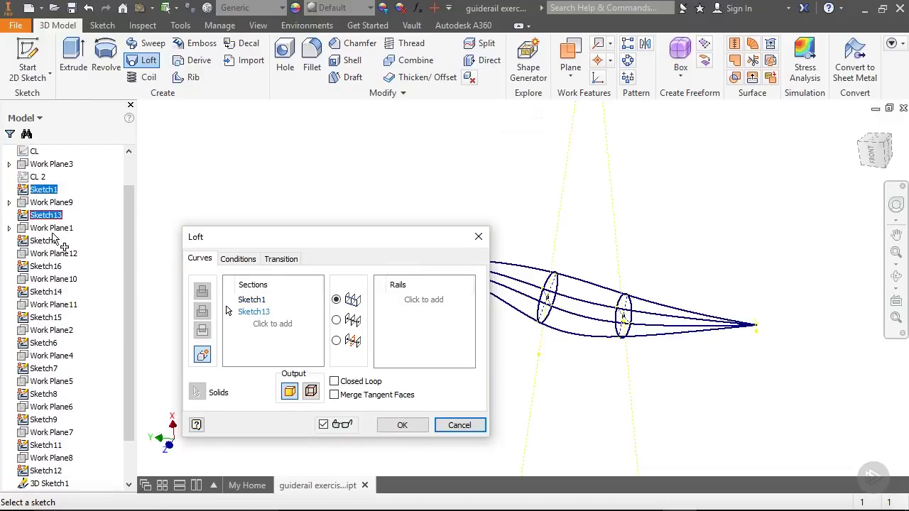
pyautogui.click(50, 242)
pyautogui.click(46, 267)
pyautogui.click(49, 292)
pyautogui.click(48, 317)
pyautogui.click(48, 343)
pyautogui.click(46, 369)
pyautogui.click(45, 394)
pyautogui.click(45, 419)
pyautogui.click(46, 445)
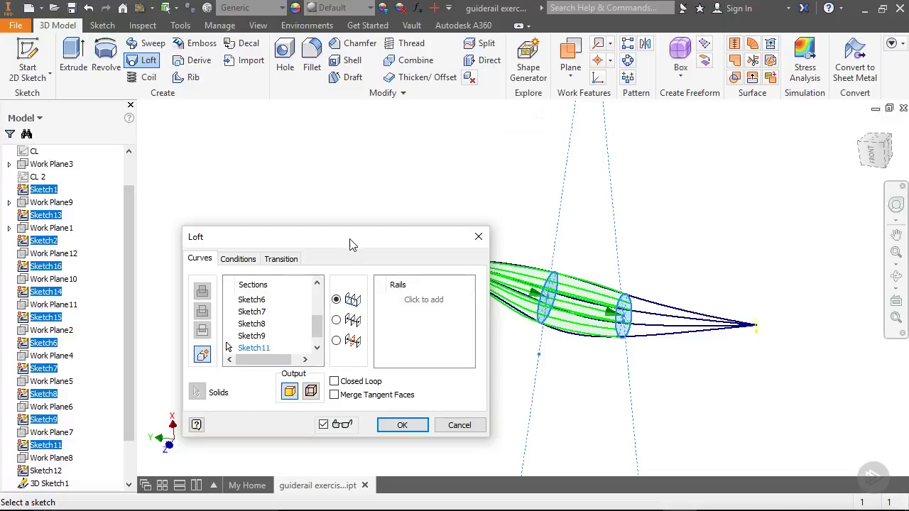
# Step: Merge the tangent faces of the loft
pyautogui.moveTo(349, 245); pyautogui.dragTo(348, 213)
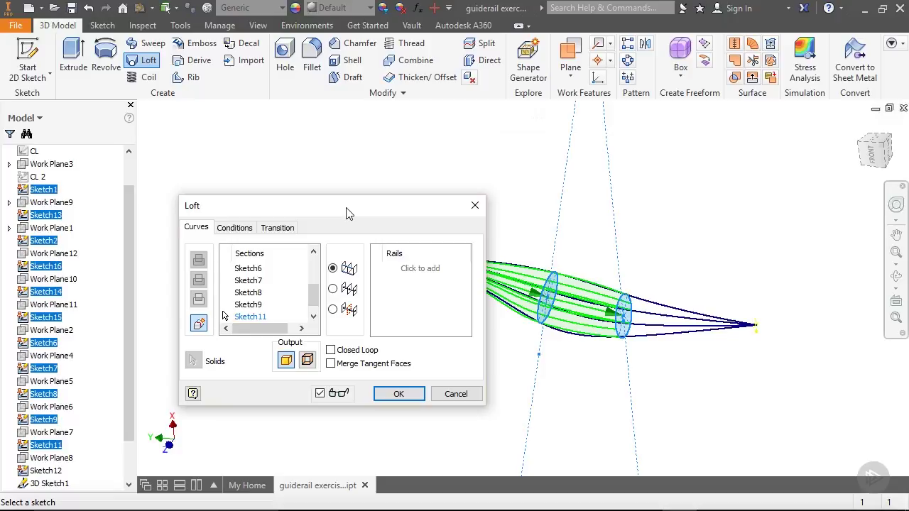
pyautogui.moveTo(339, 210); pyautogui.dragTo(338, 171)
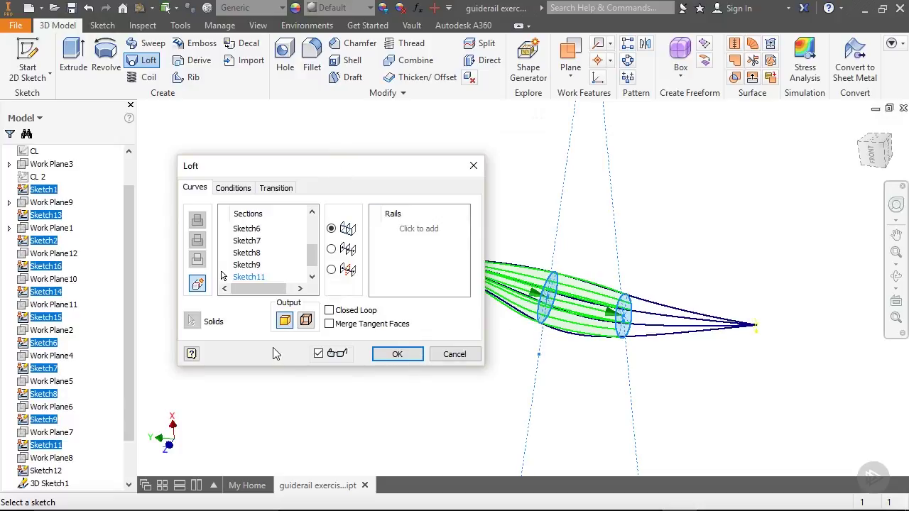
pyautogui.click(328, 324)
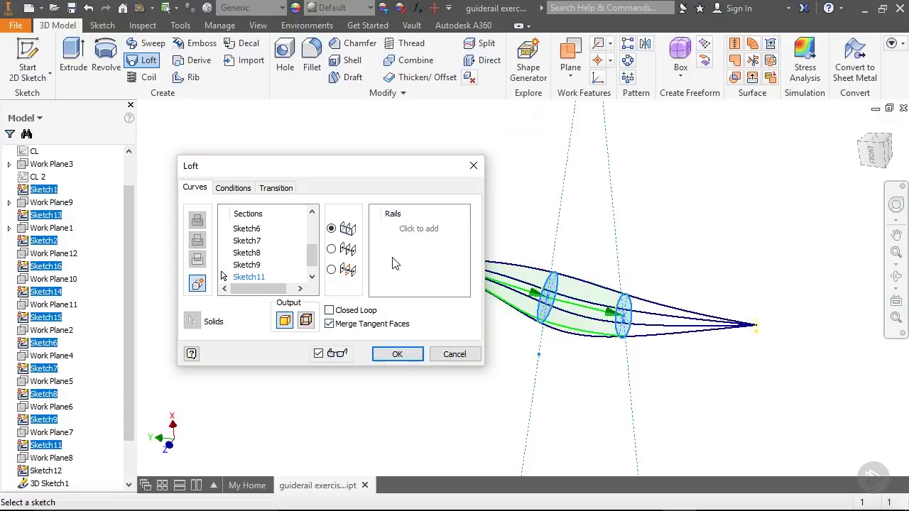
# Step: Try the direction condition on the loft's end sections, Sketch1 and Sketch11
pyautogui.moveTo(335, 183); pyautogui.dragTo(678, 209)
pyautogui.click(575, 214)
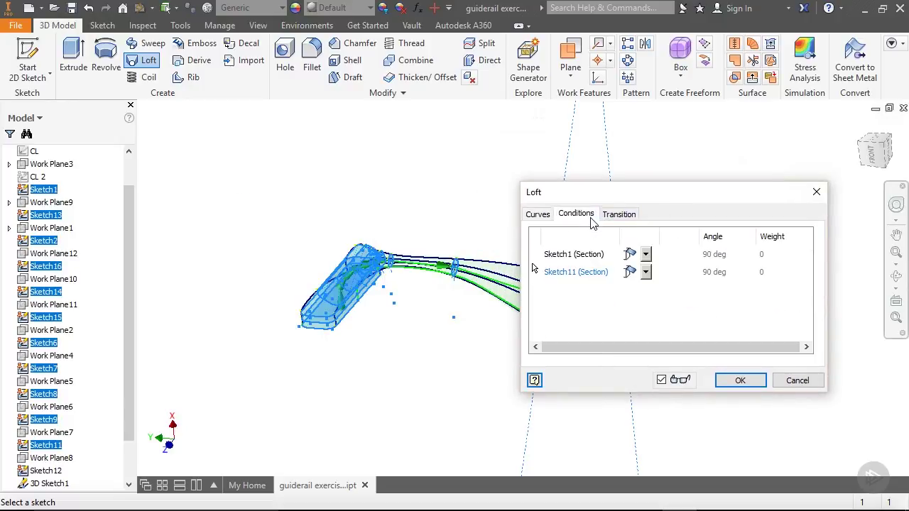
pyautogui.click(645, 256)
pyautogui.click(639, 284)
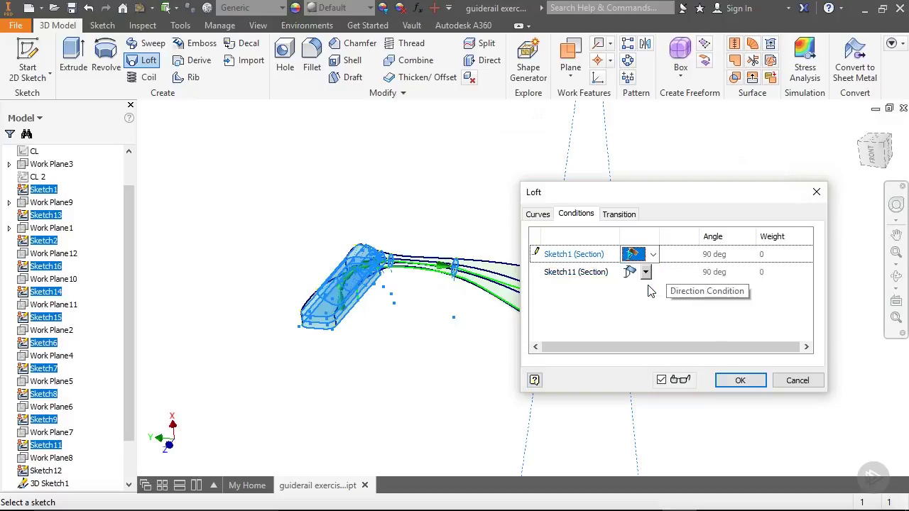
pyautogui.click(645, 272)
pyautogui.click(637, 298)
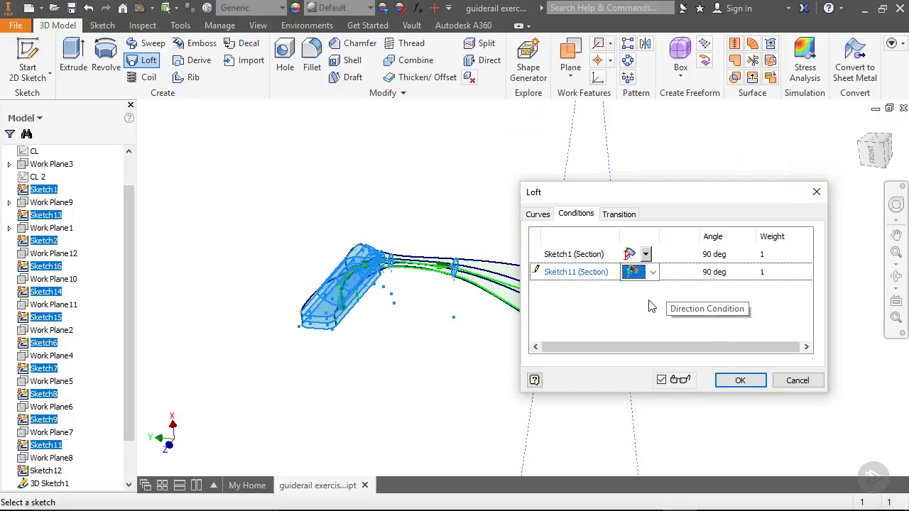
# Step: Return the Sketch11 and Sketch1 end sections to the free condition and create the loft solid
pyautogui.moveTo(676, 199); pyautogui.dragTo(607, 84)
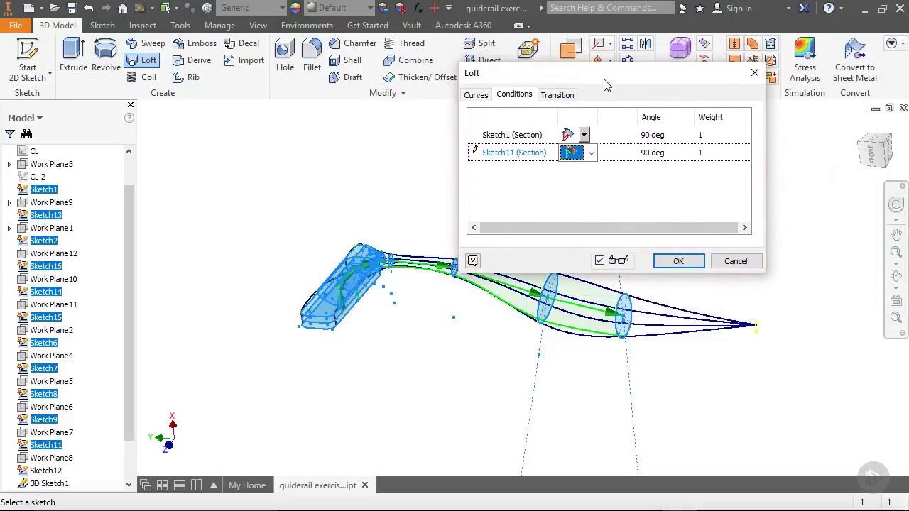
pyautogui.click(591, 154)
pyautogui.click(586, 174)
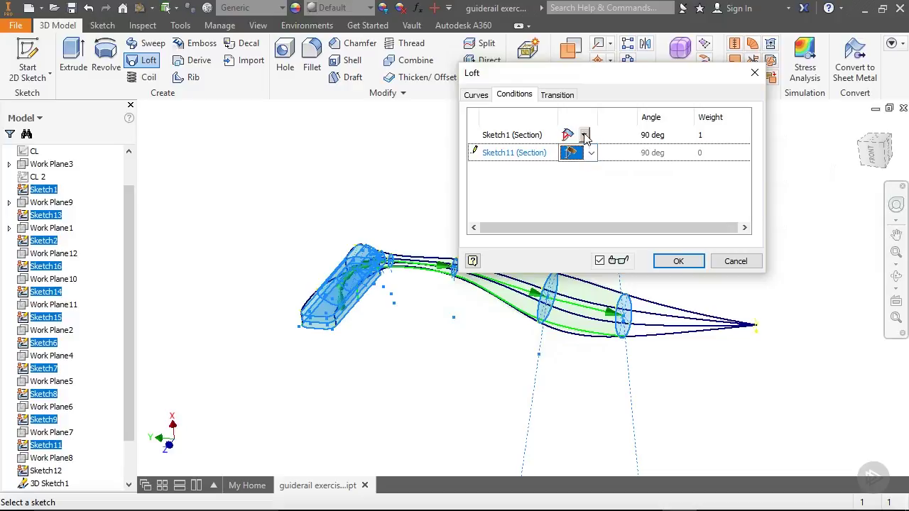
pyautogui.click(585, 135)
pyautogui.click(587, 154)
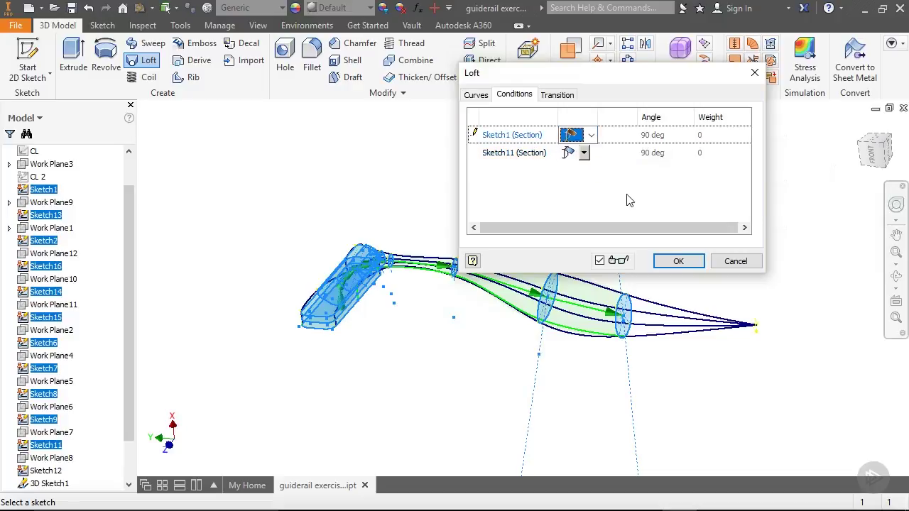
pyautogui.click(678, 260)
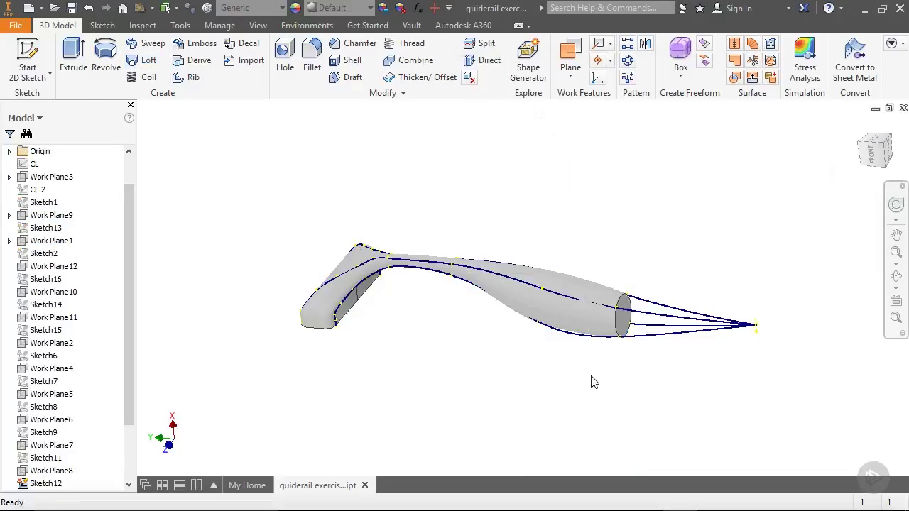
# Step: Examine the lofted head and handle against the rails from the front and the back
pyautogui.press('F4')
pyautogui.moveTo(584, 351); pyautogui.dragTo(603, 383)
pyautogui.scroll(3, 343, 343)
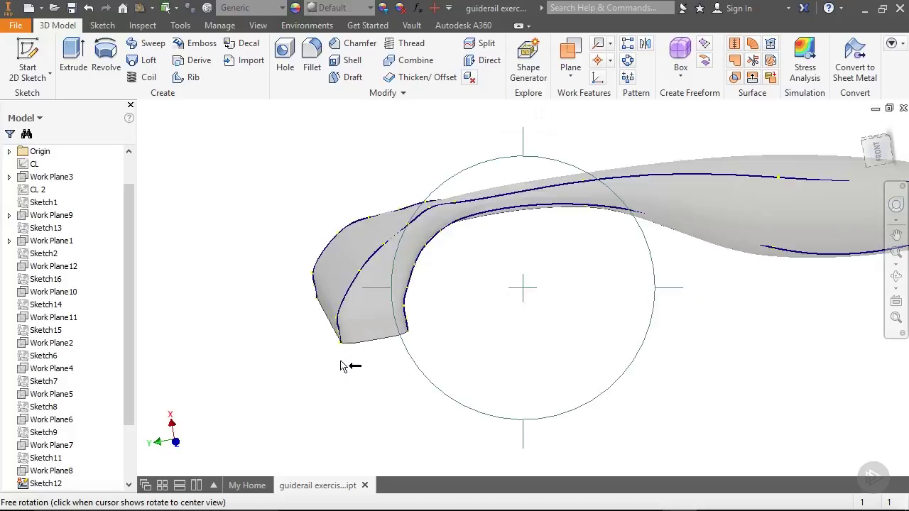
pyautogui.scroll(2, 440, 336)
pyautogui.moveTo(467, 341); pyautogui.dragTo(592, 324)
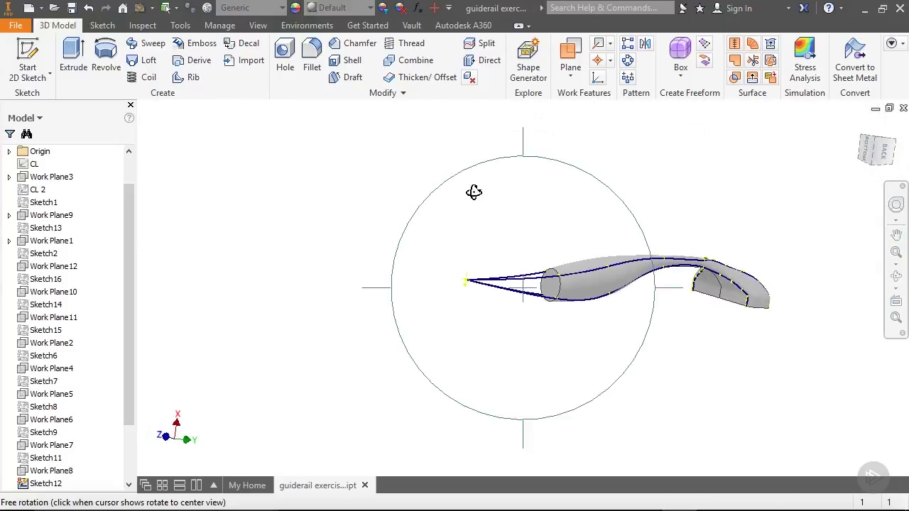
pyautogui.press('Escape')
# Step: Start another loft from the circular edge of the handle's end face to the Sketch12 point at the tip
pyautogui.click(148, 60)
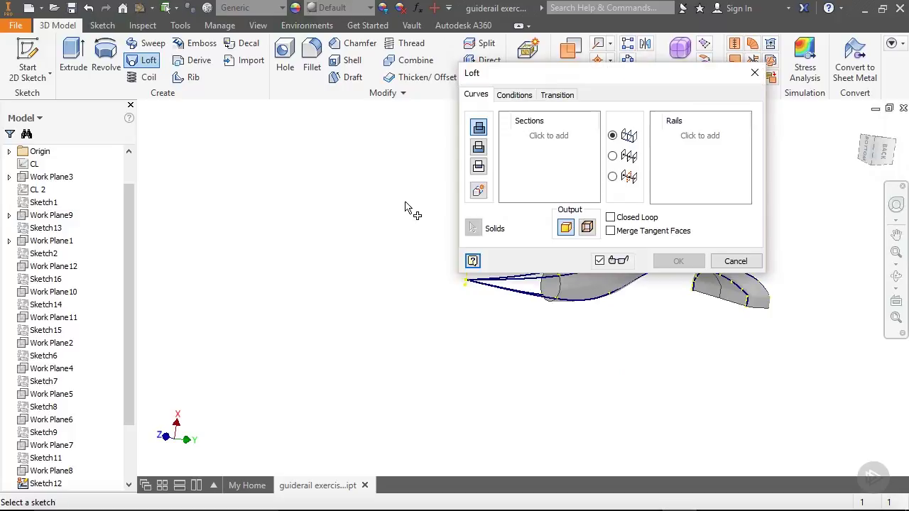
pyautogui.click(557, 294)
pyautogui.click(469, 282)
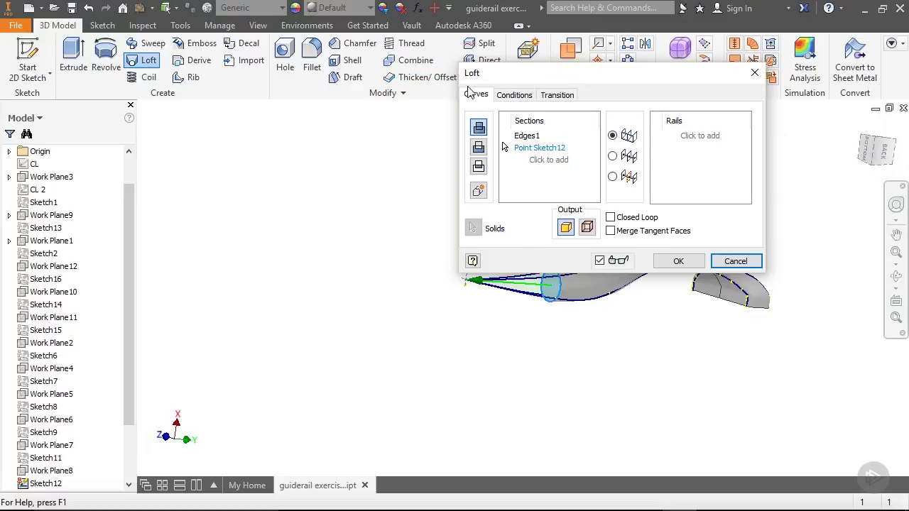
# Step: Give the Sketch12 point the tangent-to-plane condition with a weight of 2
pyautogui.click(515, 96)
pyautogui.click(582, 153)
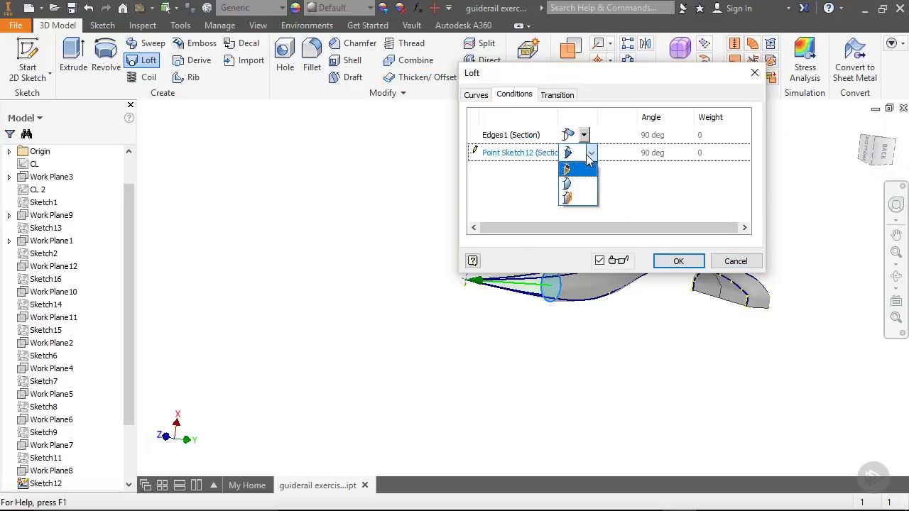
pyautogui.click(593, 203)
pyautogui.click(724, 153)
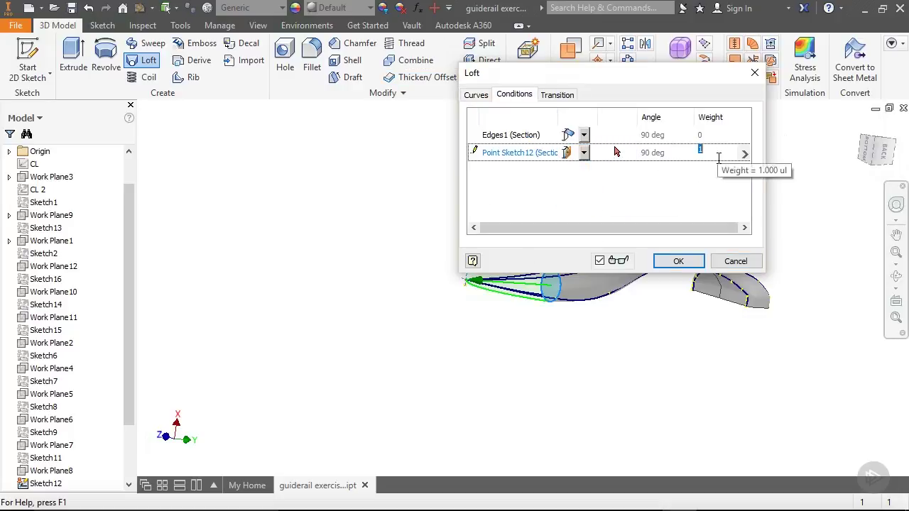
pyautogui.write('2')
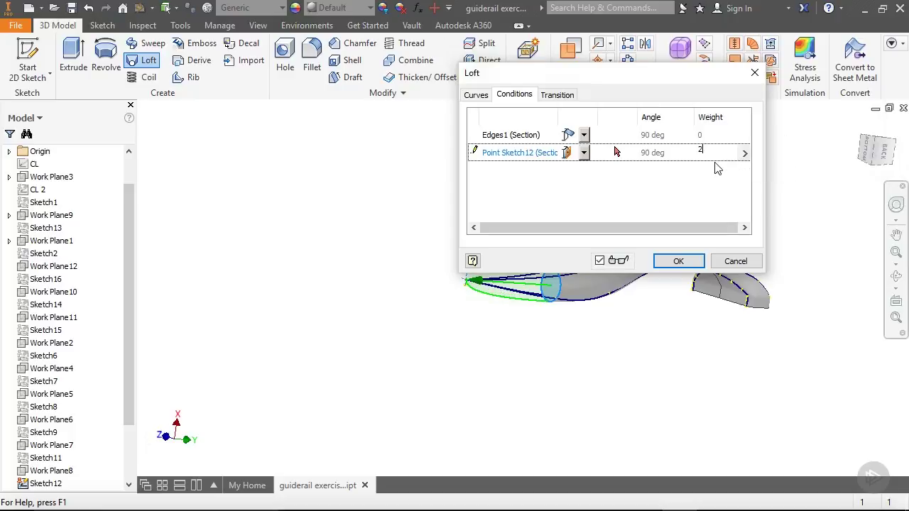
# Step: Merge the tangent faces of the tip loft and create it, joined to the handle
pyautogui.click(476, 95)
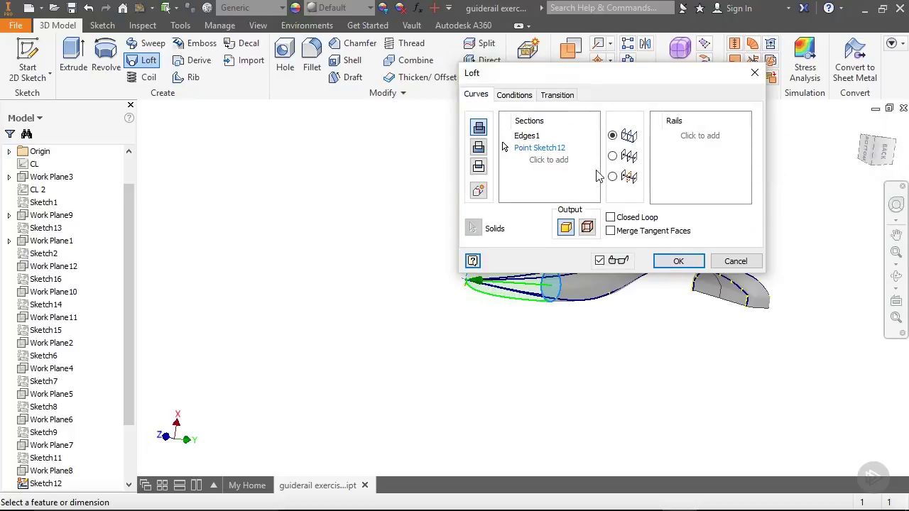
pyautogui.click(612, 231)
pyautogui.click(679, 262)
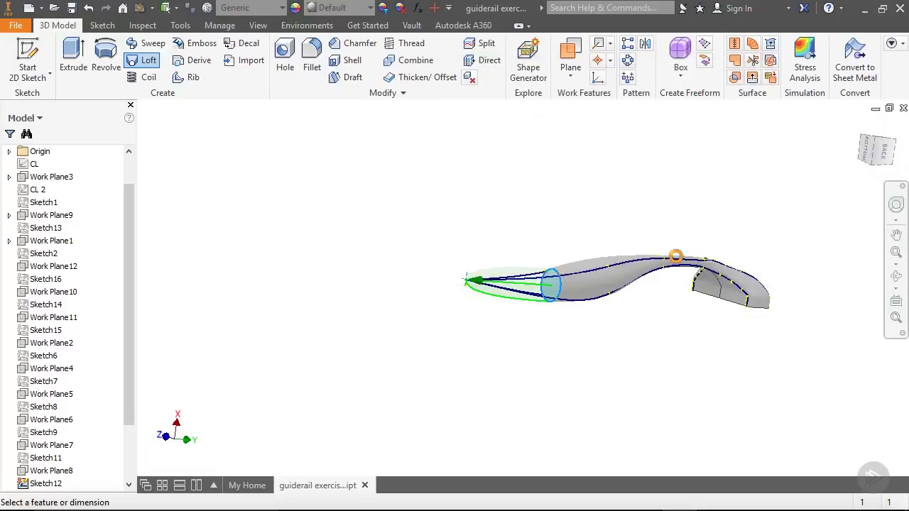
# Step: Hide 3D Sketch1 through 3D Sketch4 and inspect the finished body without the rails
pyautogui.keyDown('shift'); pyautogui.moveTo(544, 308); pyautogui.dragTo(674, 249, button='middle'); pyautogui.keyUp('shift')
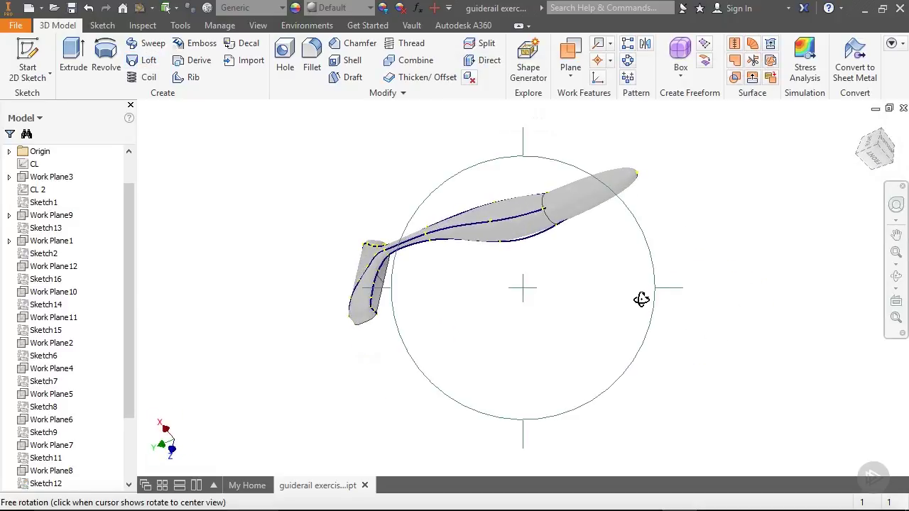
pyautogui.keyDown('shift'); pyautogui.moveTo(639, 300); pyautogui.dragTo(493, 349, button='middle'); pyautogui.keyUp('shift')
pyautogui.moveTo(123, 346); pyautogui.dragTo(127, 419)
pyautogui.click(50, 407)
pyautogui.keyDown('shift'); pyautogui.click(60, 445); pyautogui.keyUp('shift')
pyautogui.rightClick(63, 446)
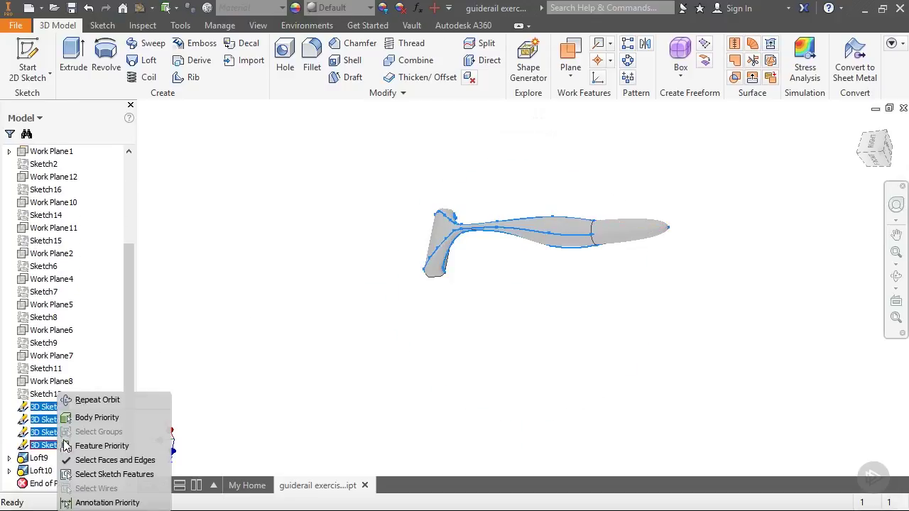
pyautogui.click(89, 417)
pyautogui.rightClick(48, 429)
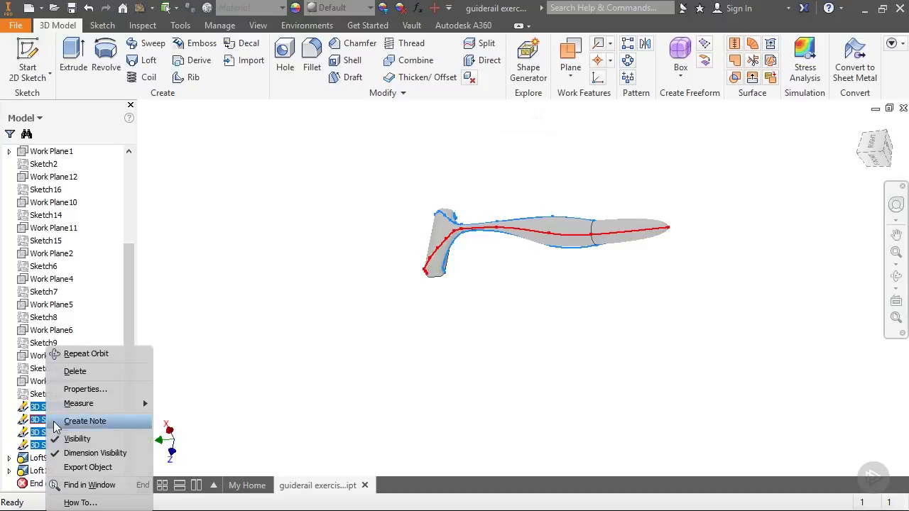
pyautogui.click(77, 436)
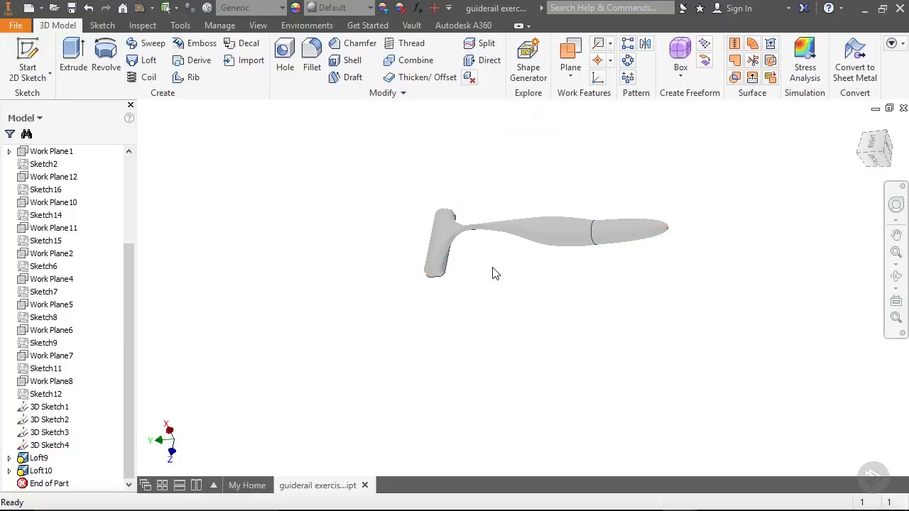
pyautogui.keyDown('shift'); pyautogui.moveTo(524, 270); pyautogui.dragTo(582, 304, button='middle'); pyautogui.keyUp('shift')
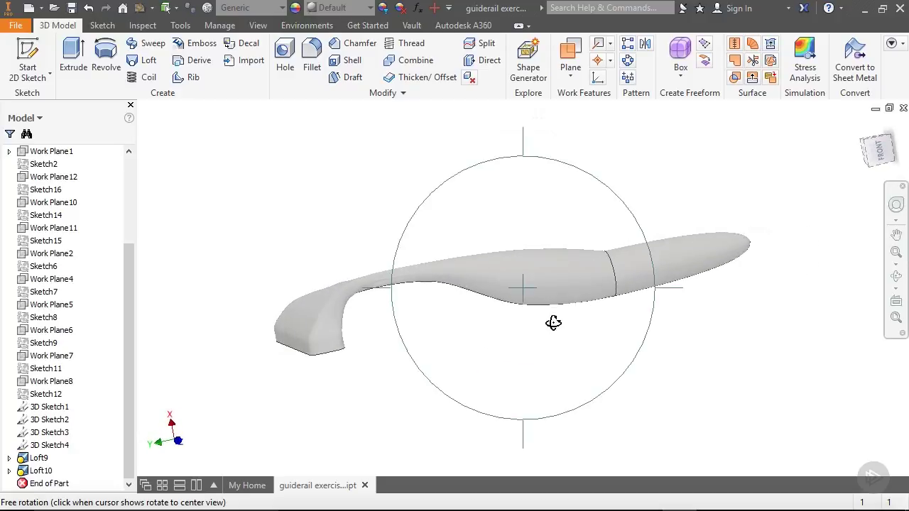